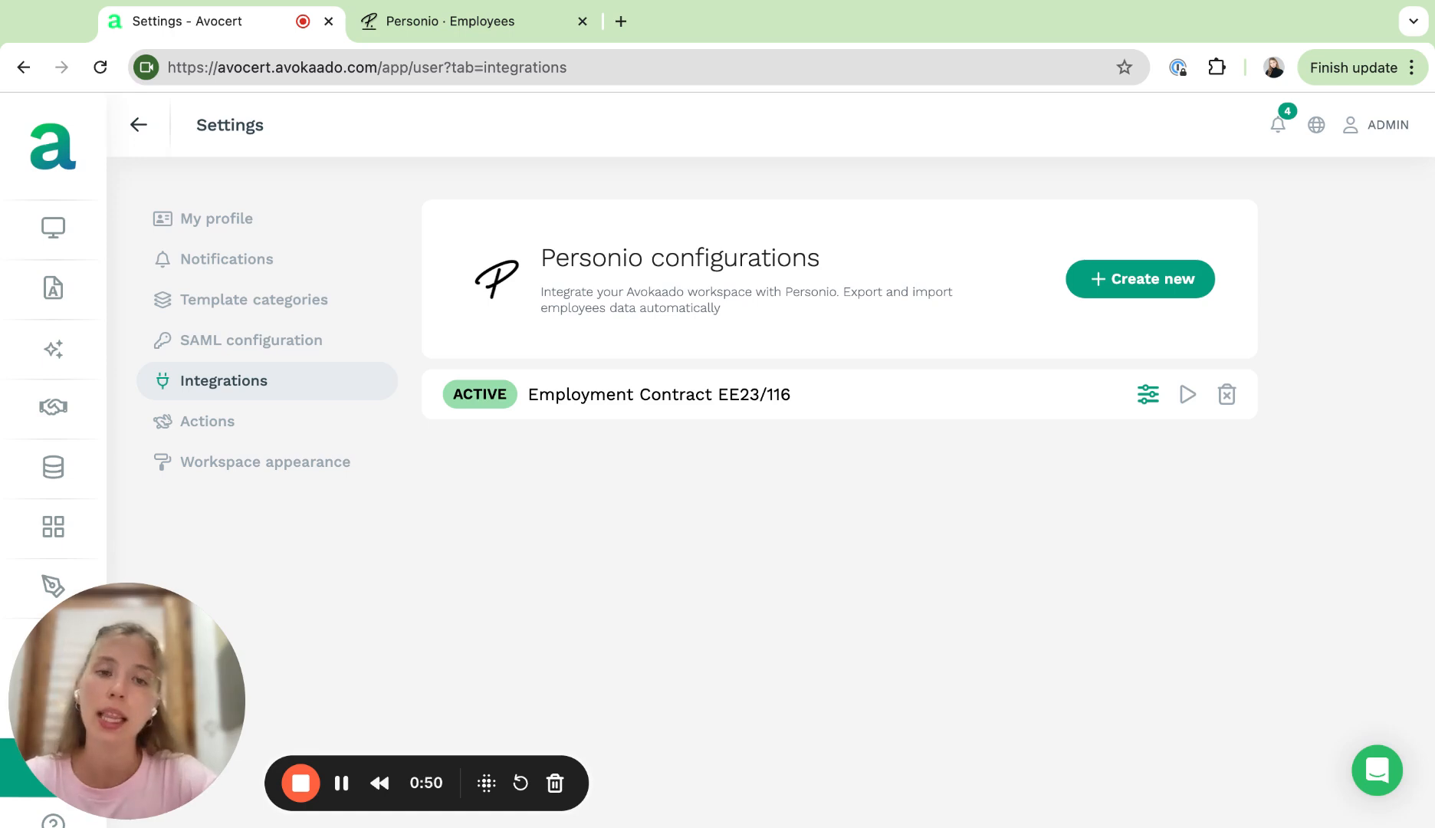
Step: Open the Employment Contract EE23/116 Personio configuration and review its template-to-Personio field mappings
left_click(1148, 393)
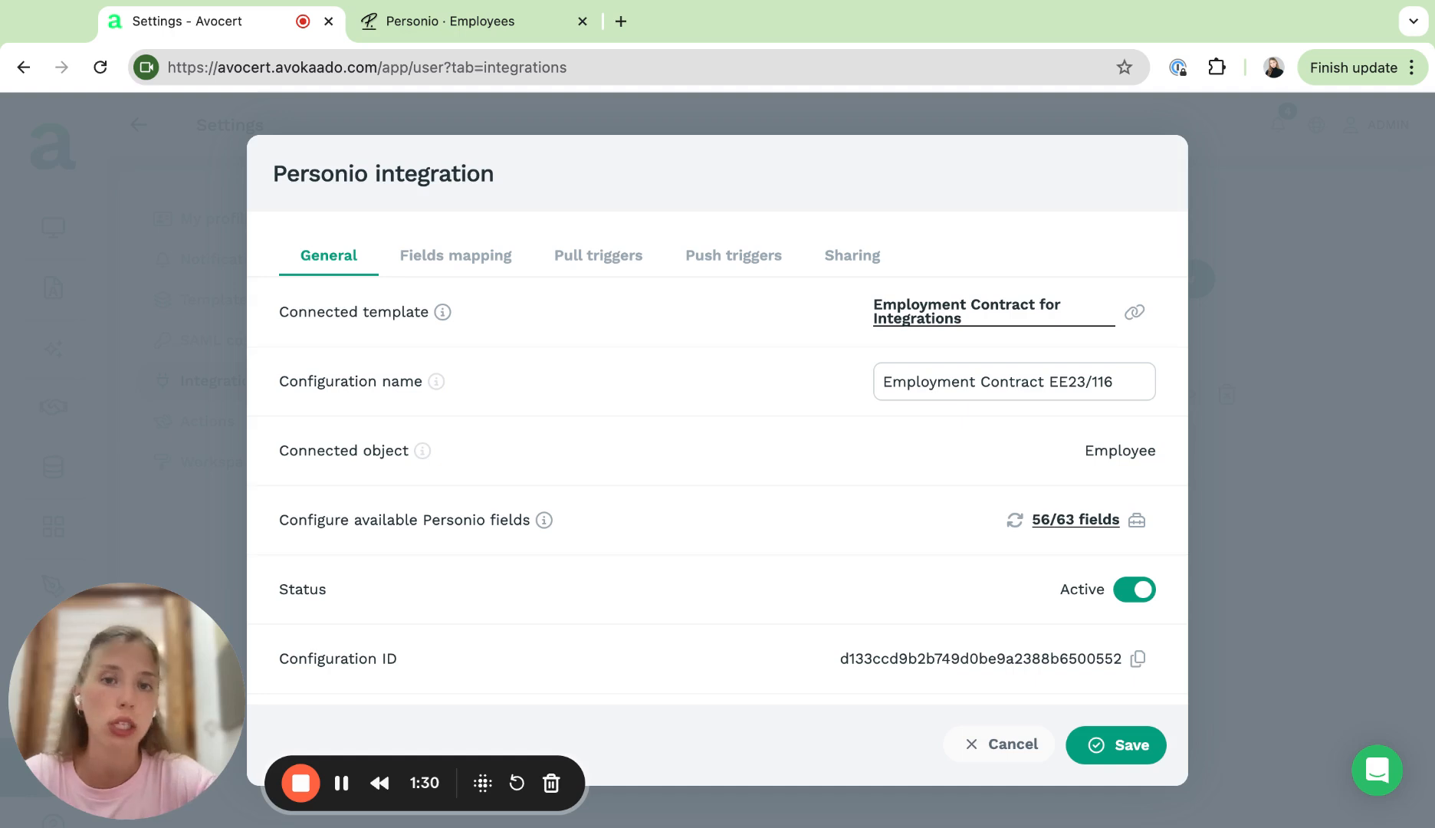
left_click(454, 258)
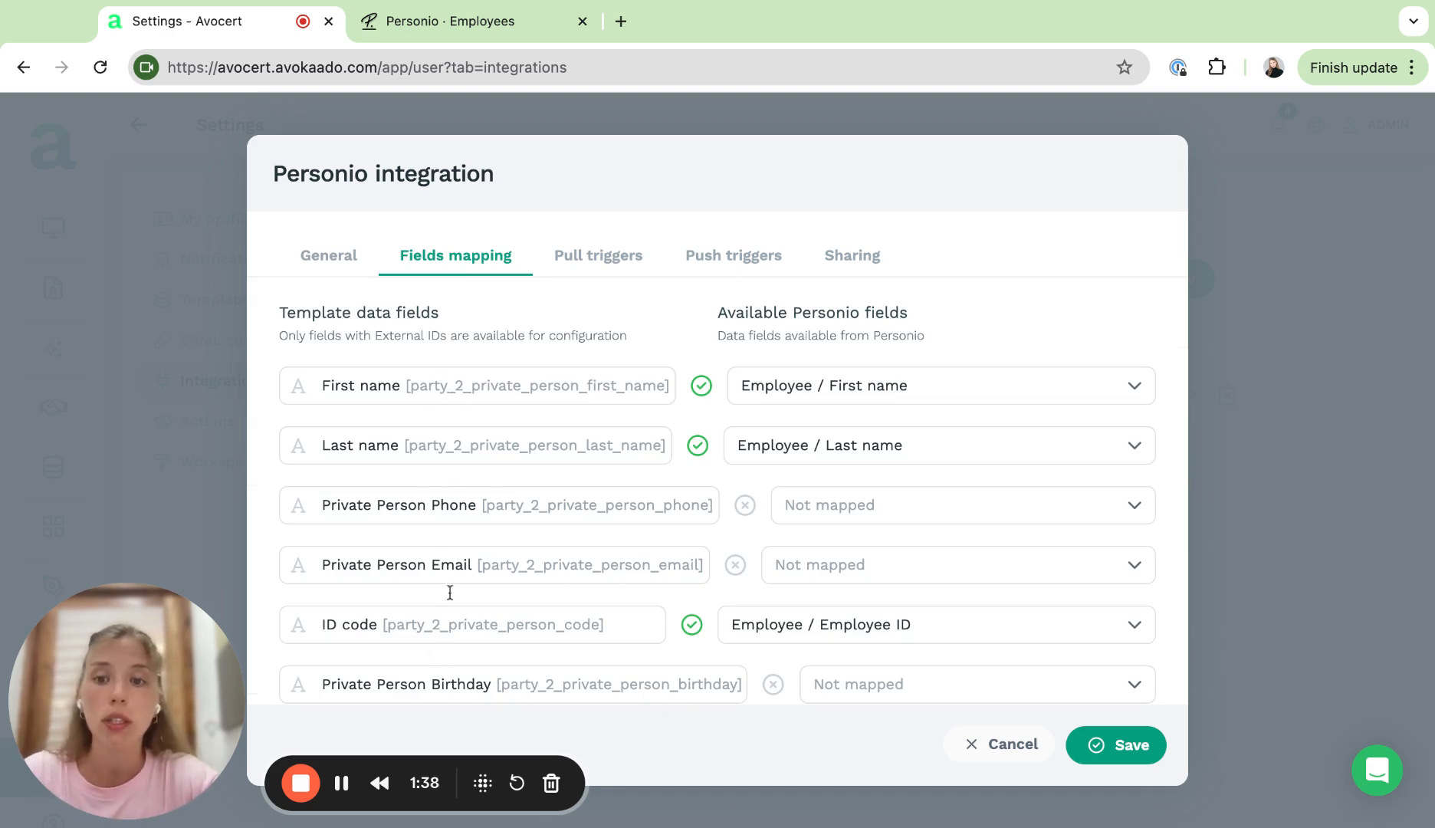
scroll(452, 643, "down", 5)
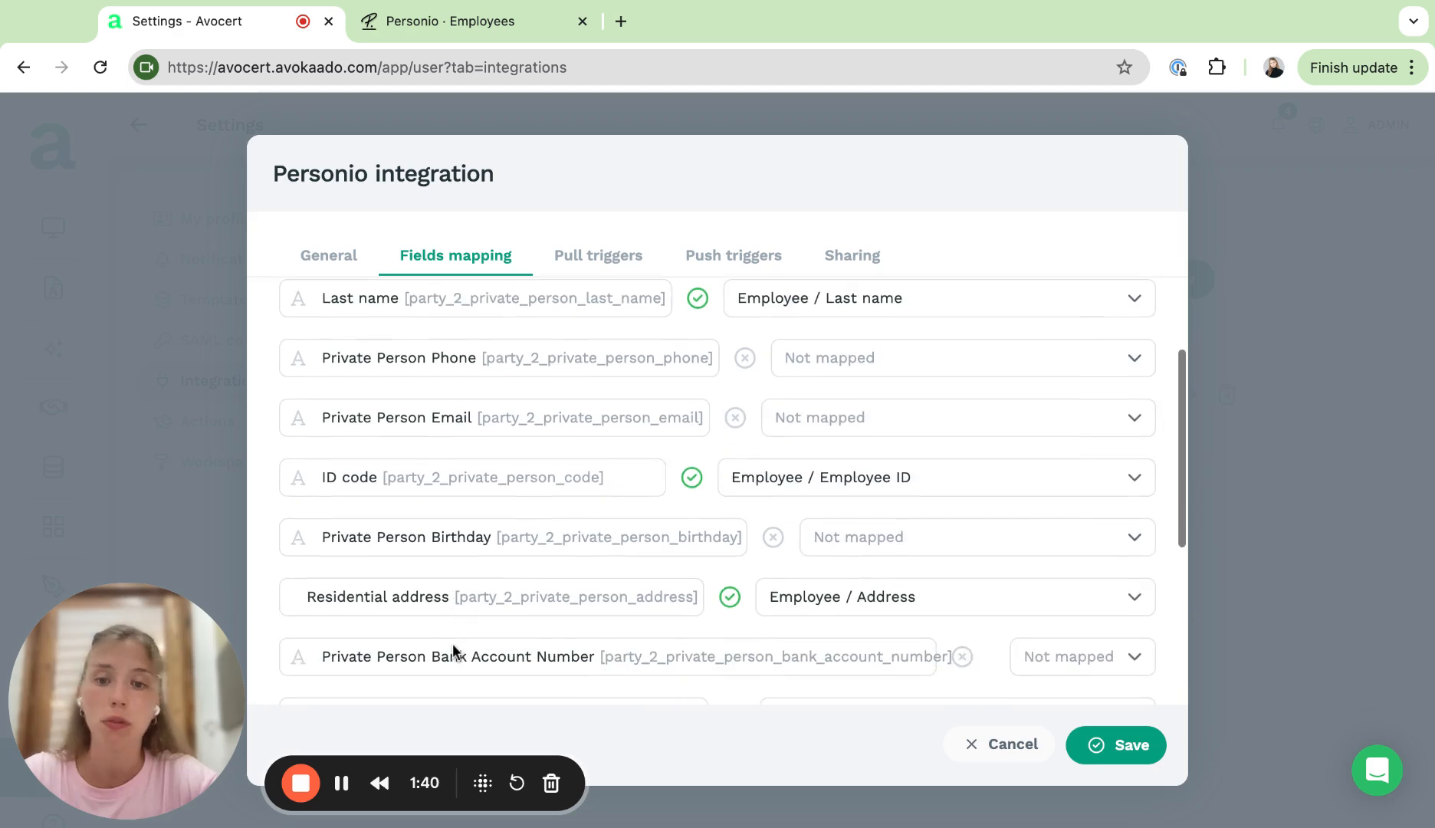
scroll(717, 490, "down", 2)
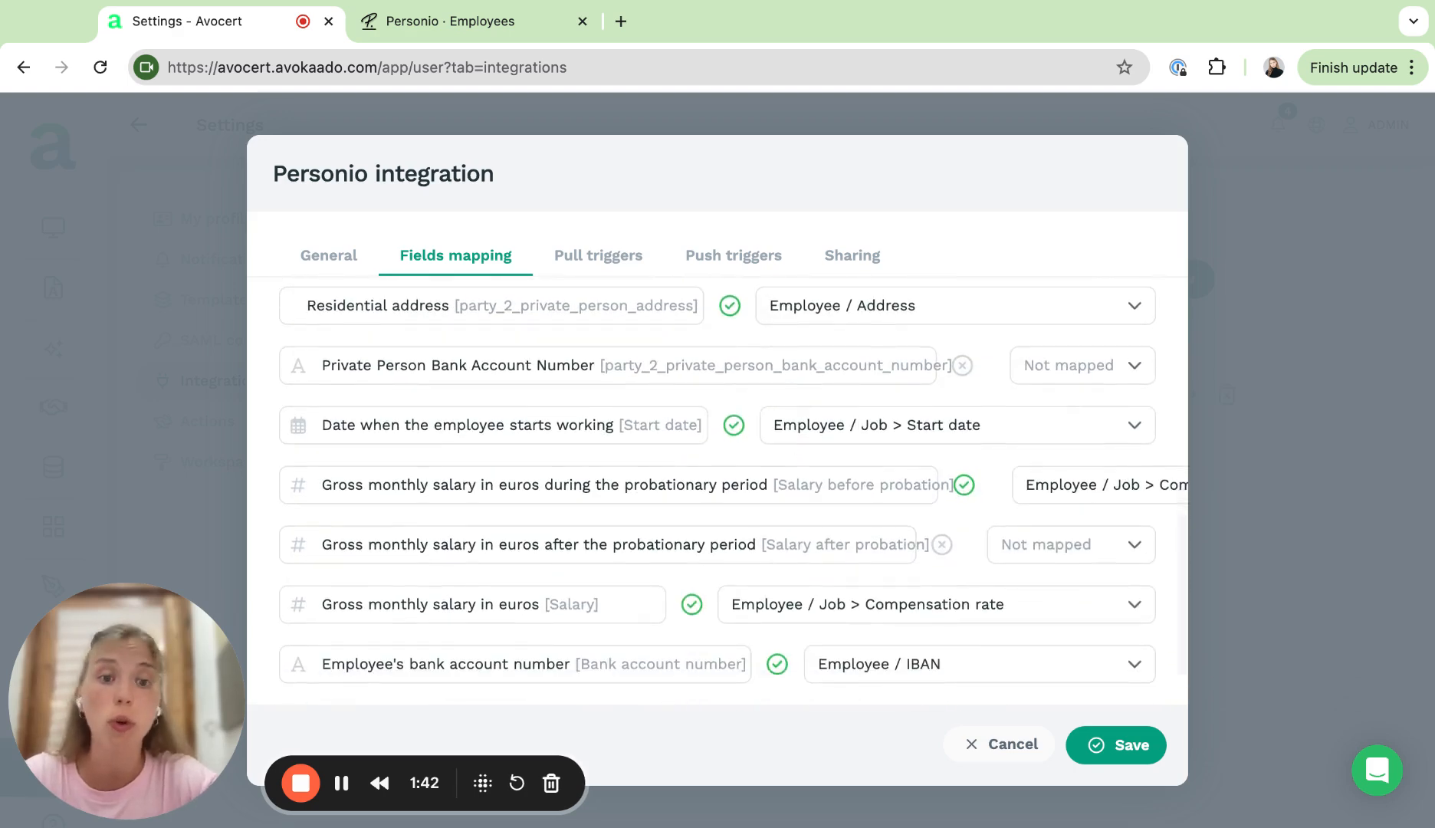
scroll(716, 491, "up", 7)
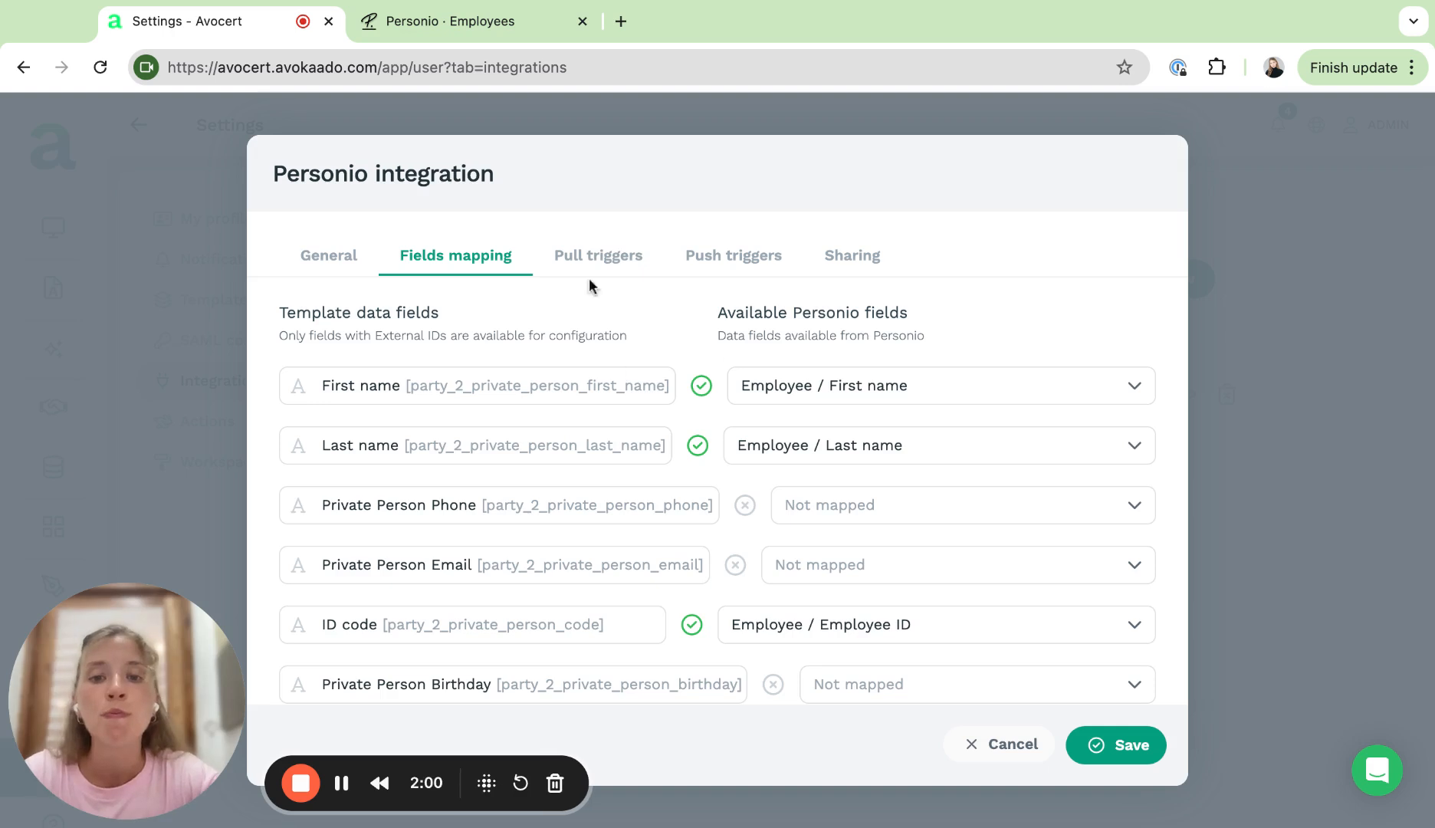
Step: Review the configuration's pull triggers, push triggers and sharing settings
left_click(605, 260)
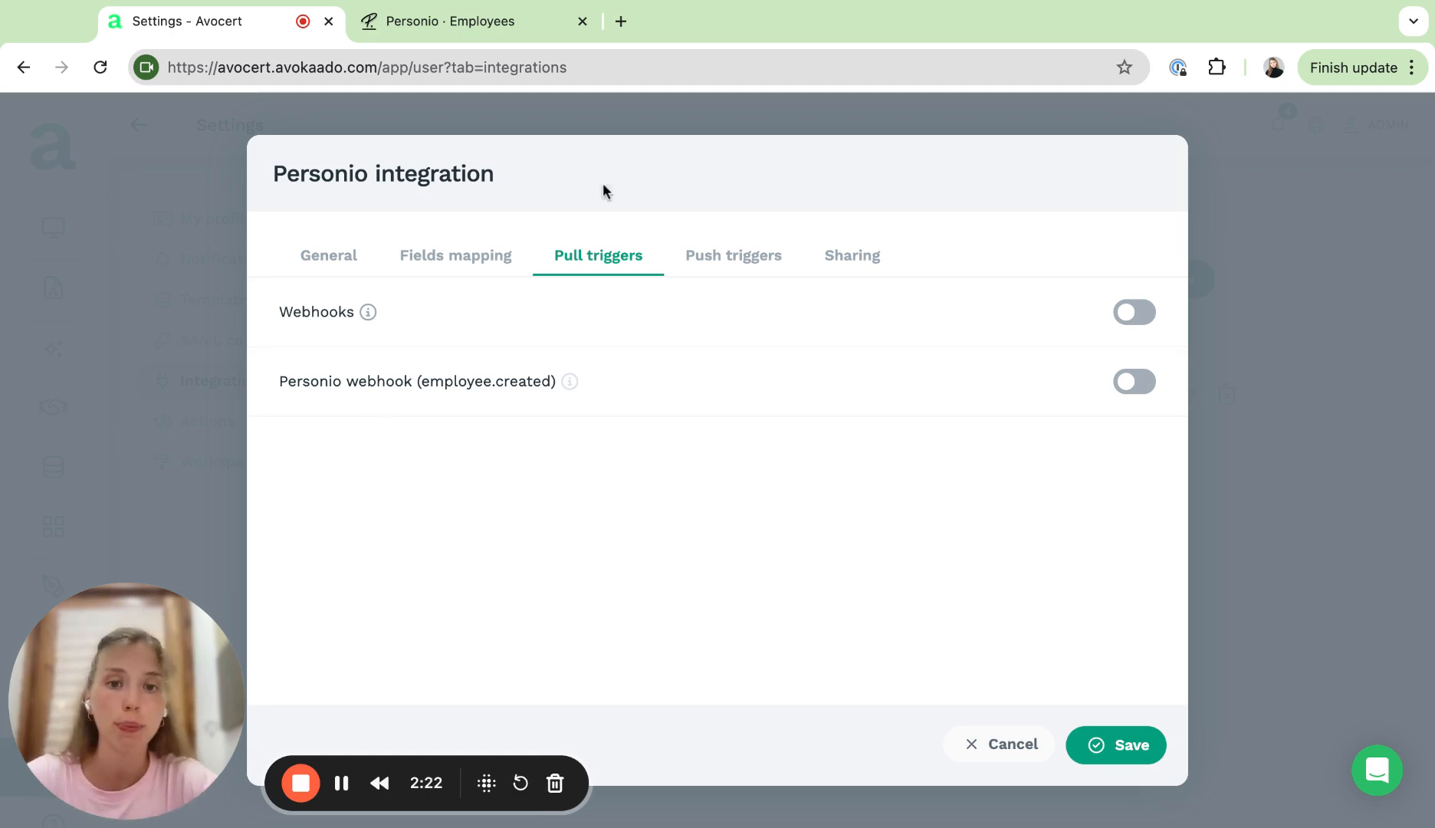
left_click(728, 254)
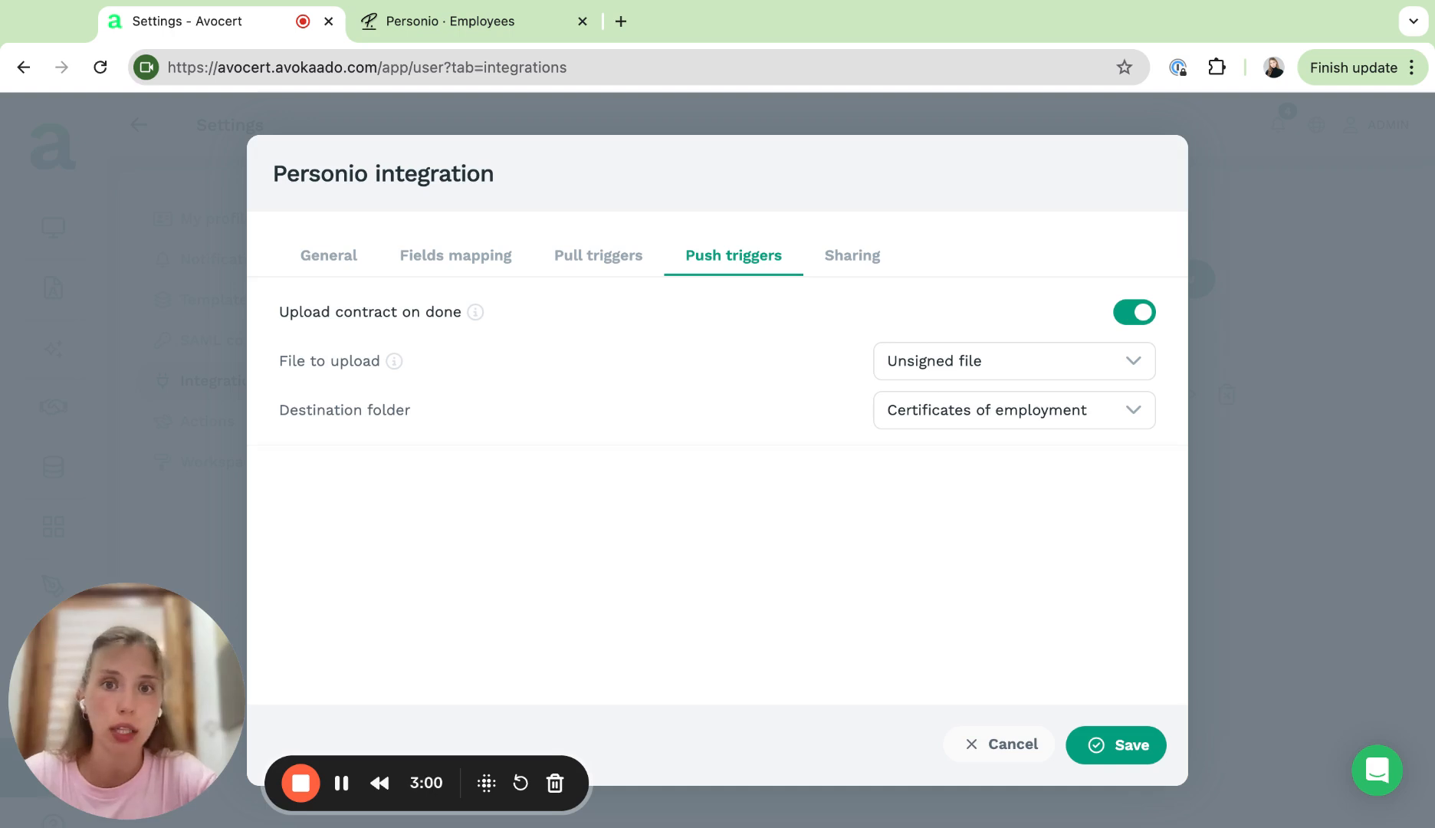
left_click(866, 274)
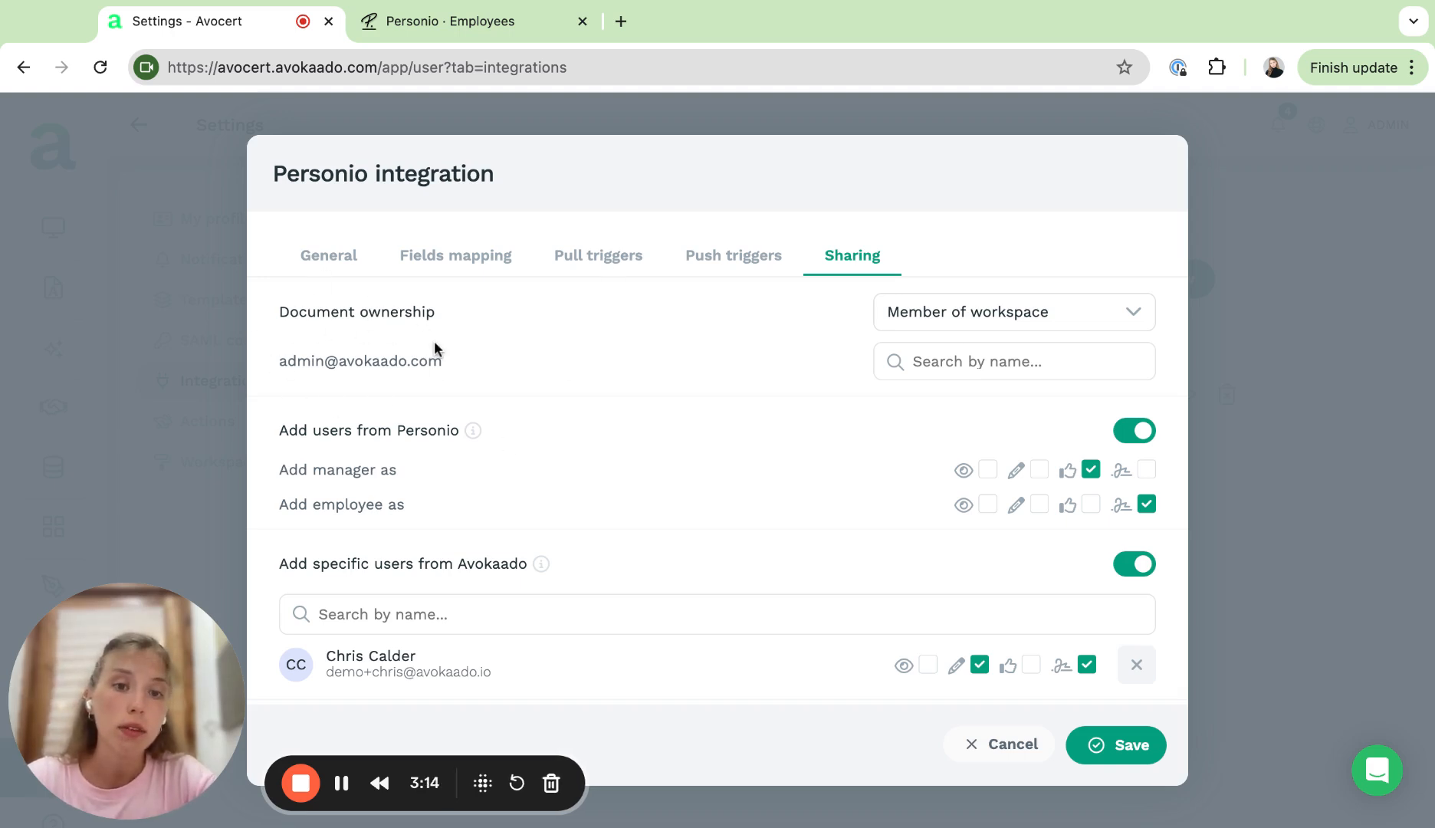
Step: Set document ownership to Document creator and save the Personio integration configuration
left_click(1029, 313)
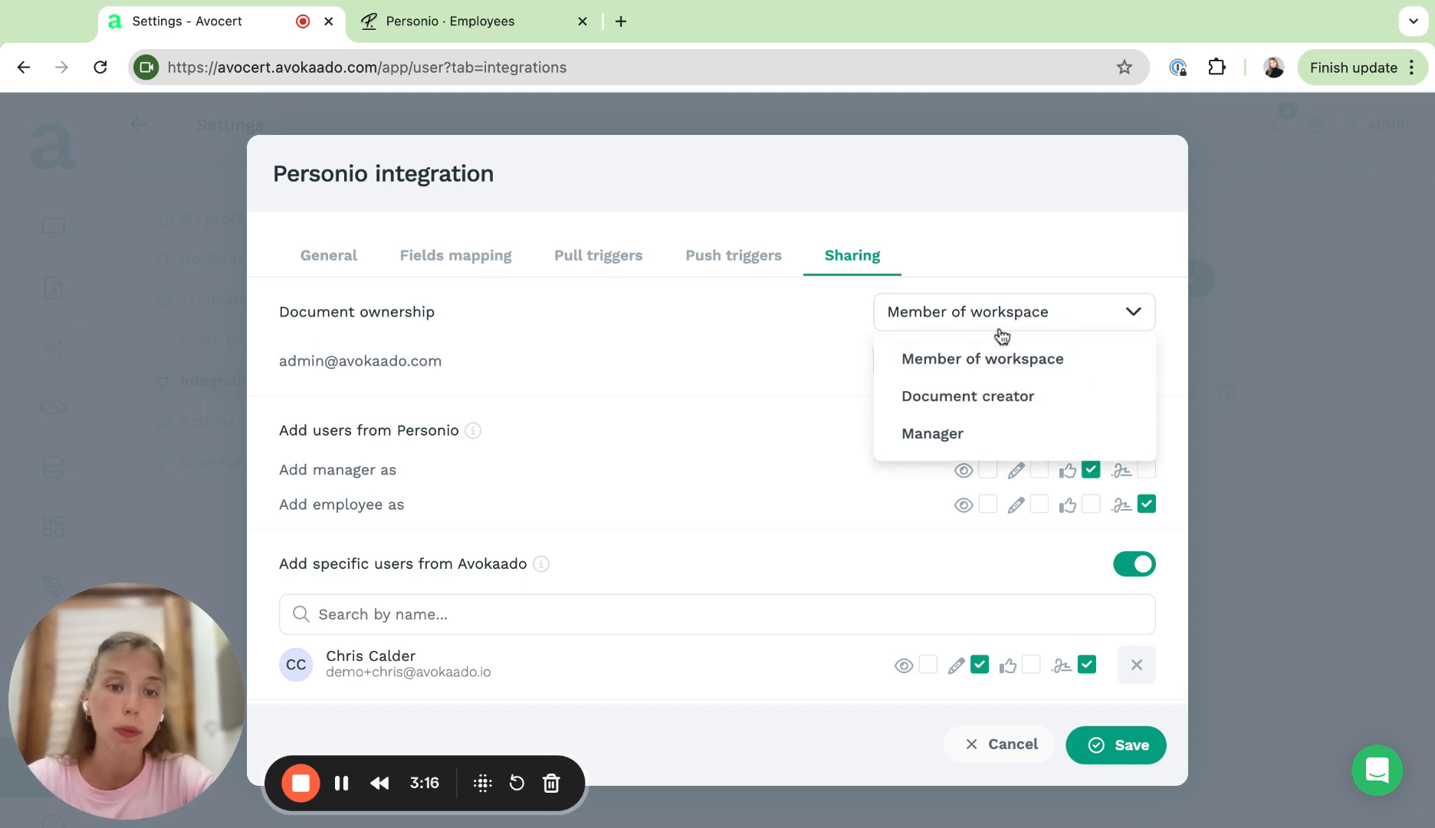
left_click(994, 411)
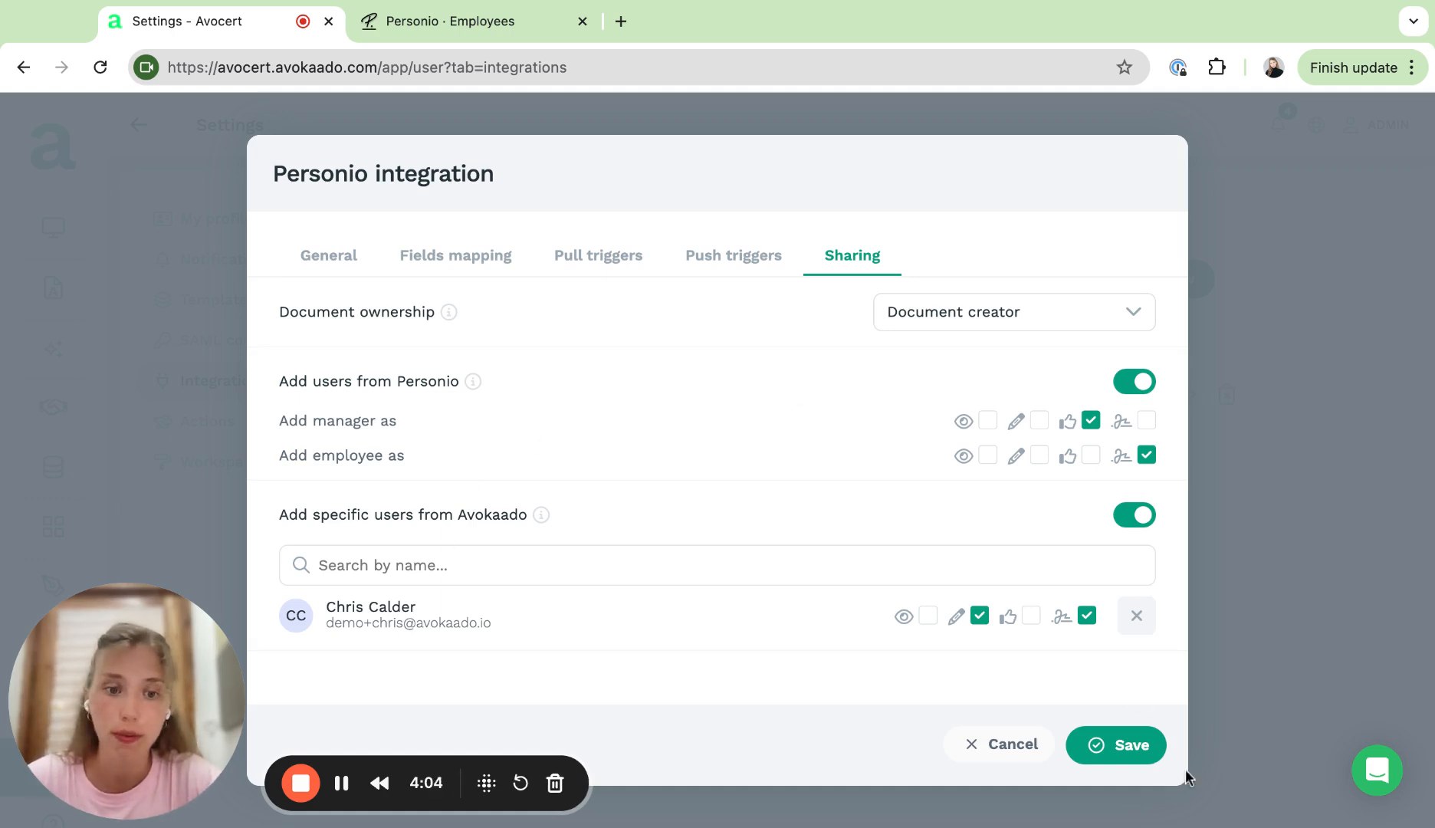
left_click(1145, 762)
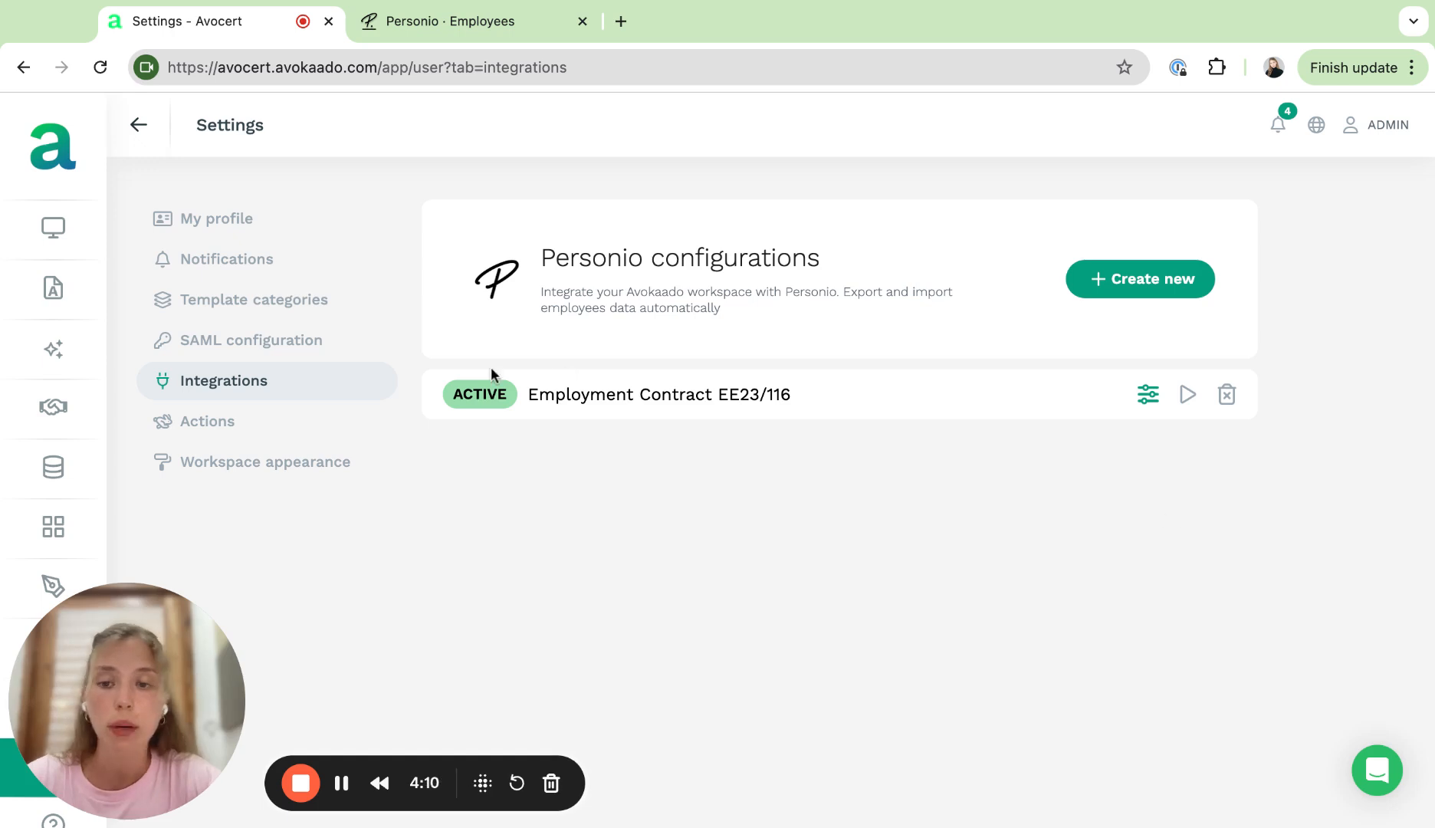
Step: Start a new document from the Employment Contract EE23/116 integration in All Documents
left_click(44, 293)
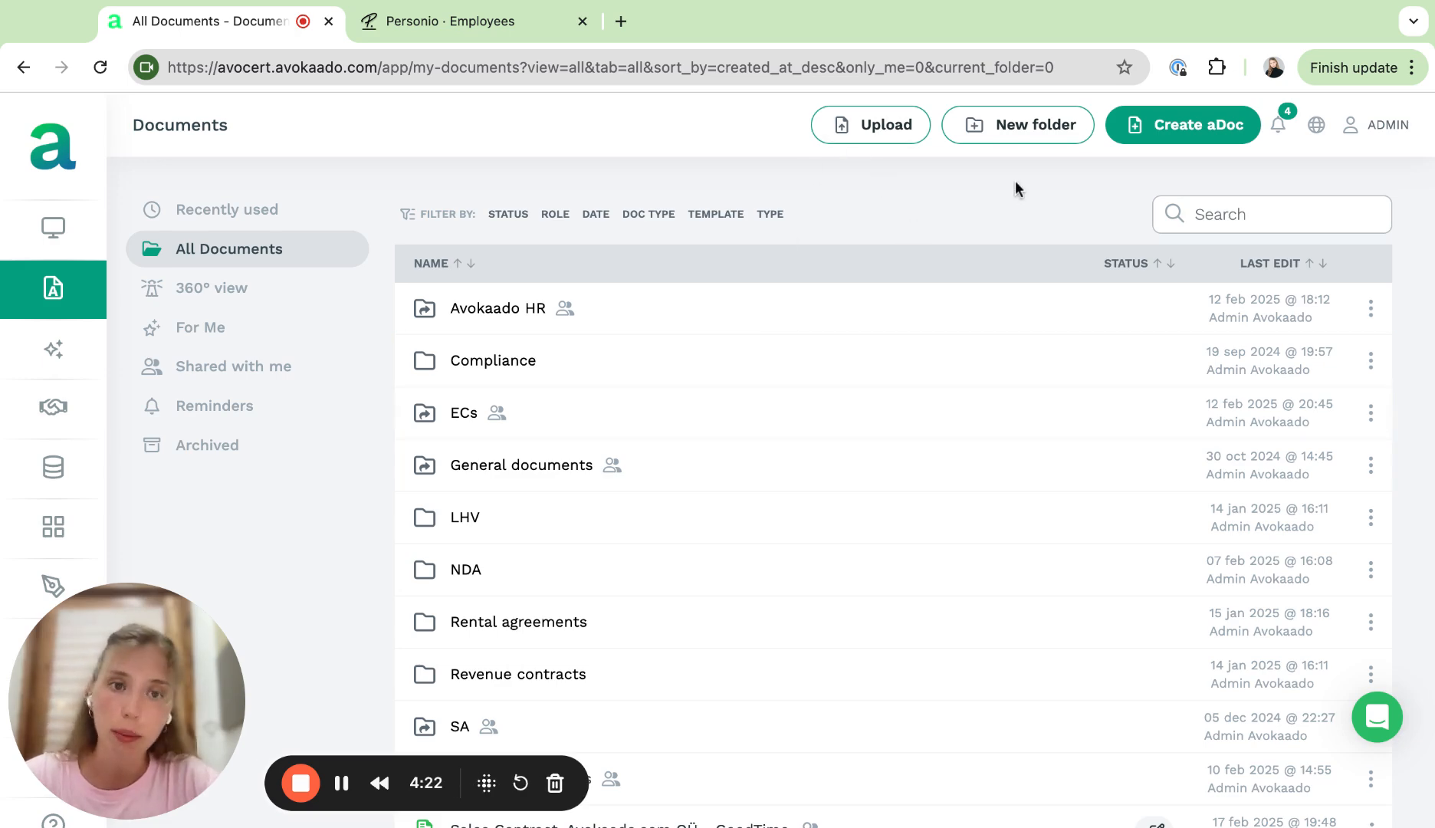
left_click(1190, 127)
left_click(491, 195)
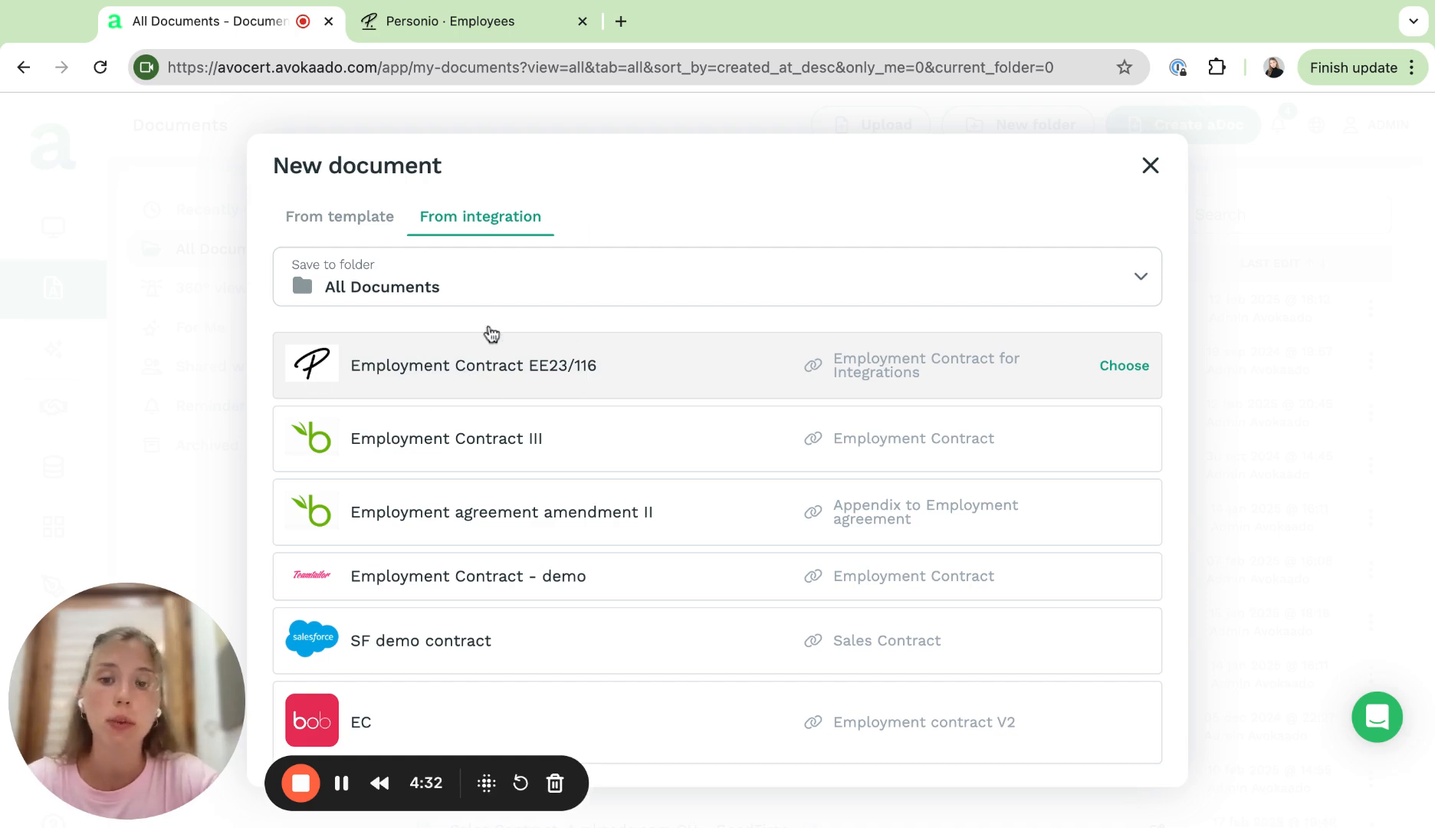
left_click(444, 376)
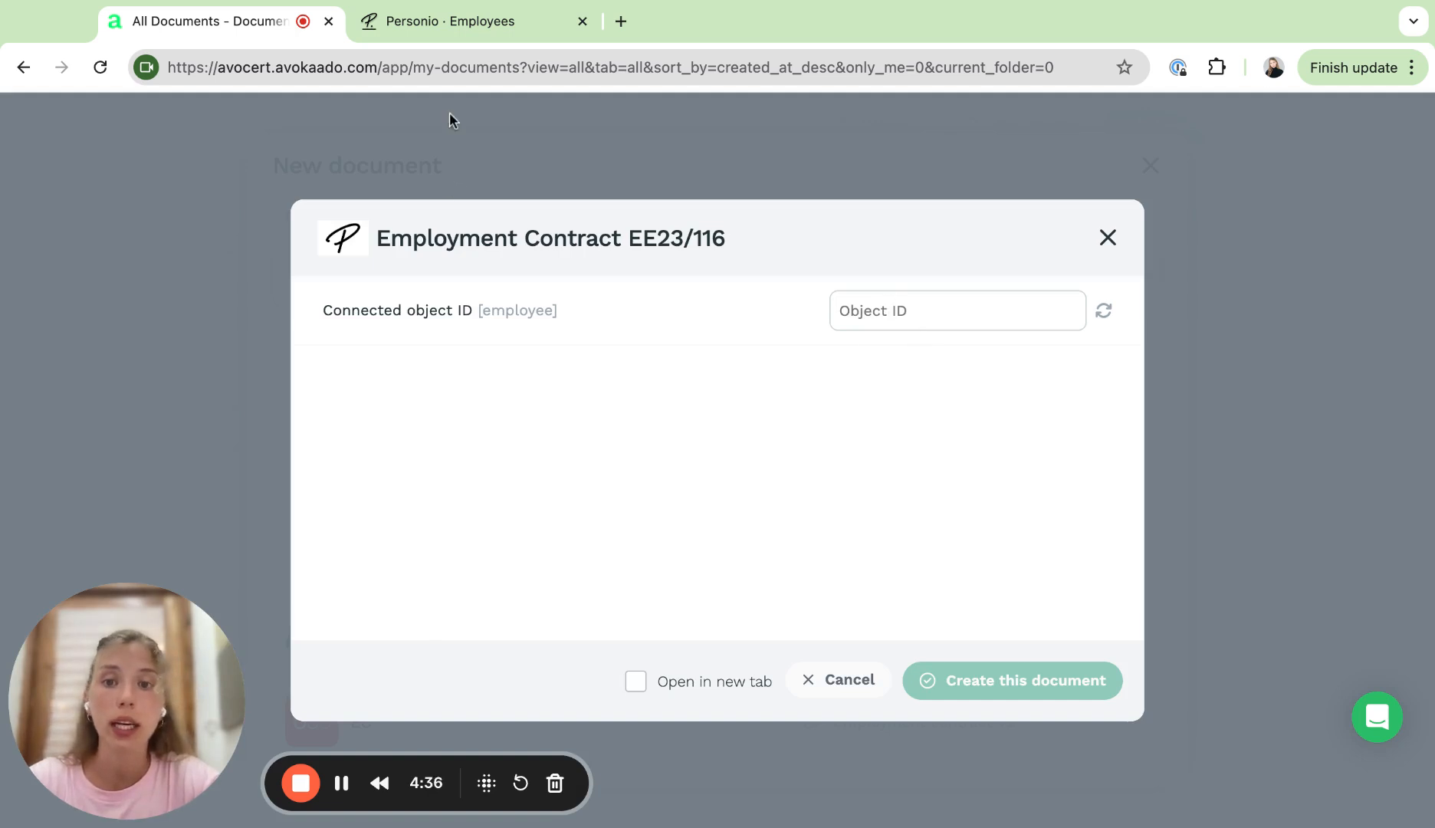
Step: Switch to the Personio employee page and copy the employee's ID from the page address
left_click(380, 24)
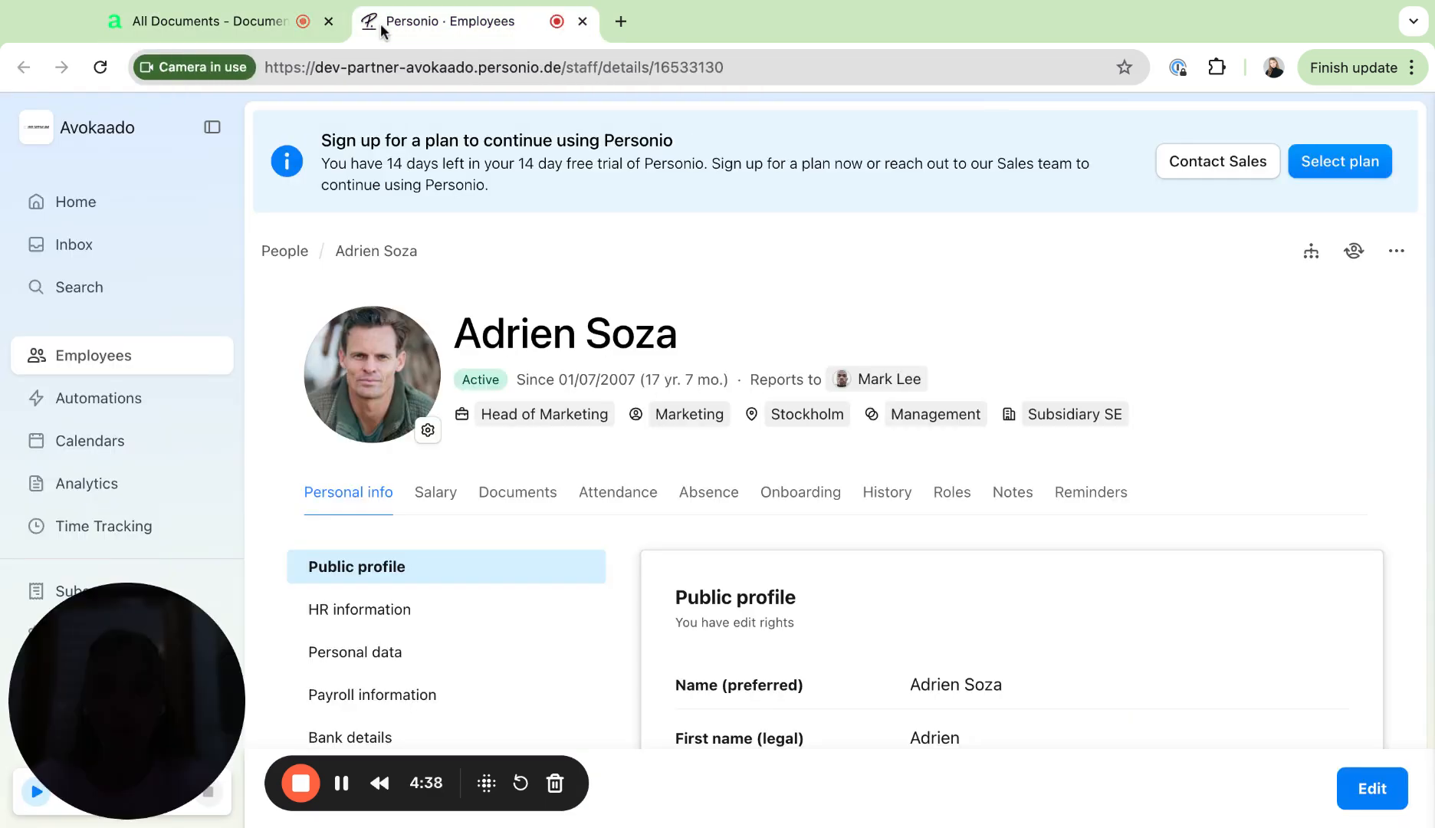
left_click(813, 67)
left_click(813, 67)
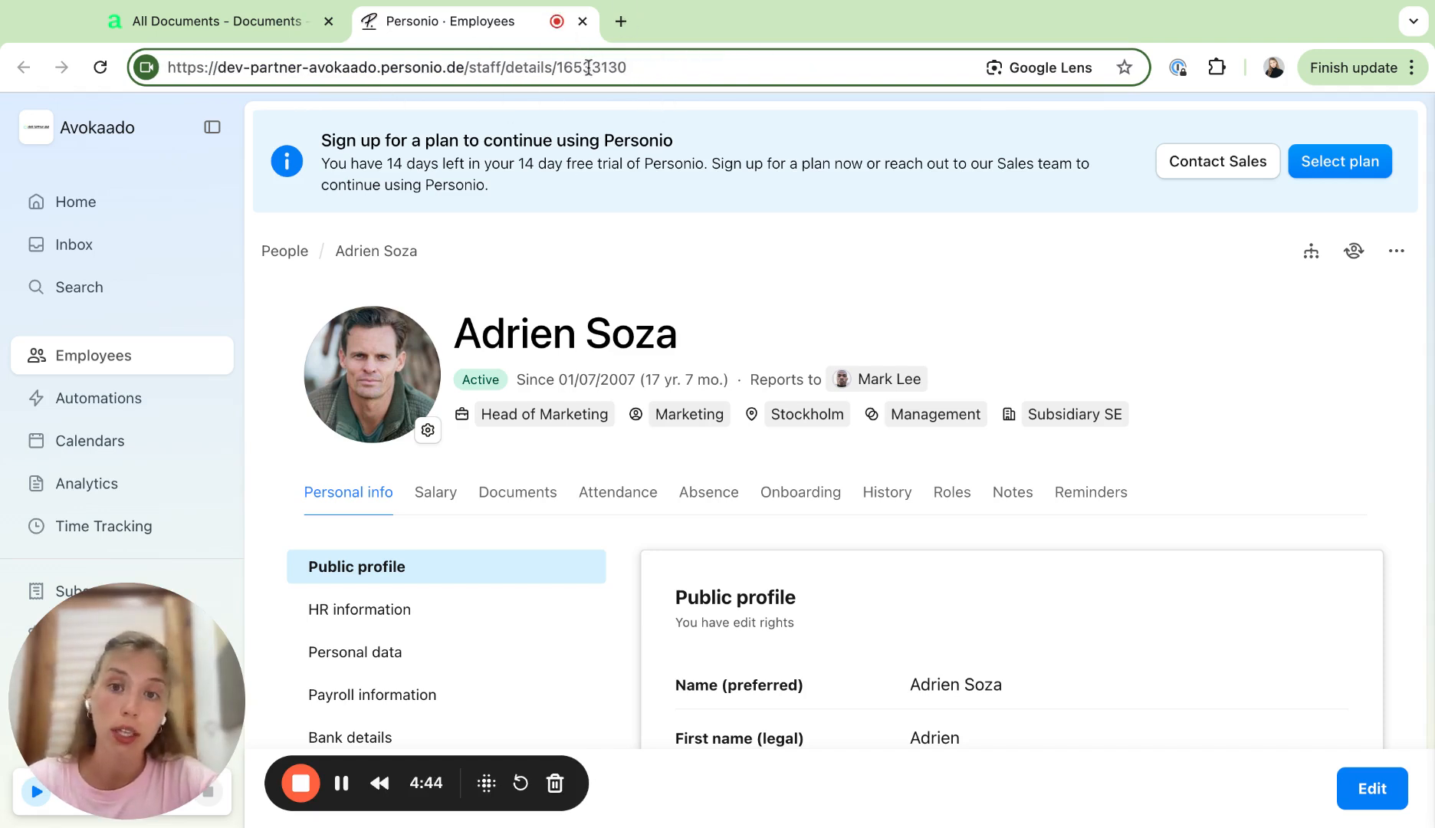
double_click(587, 68)
key("ctrl+c")
Step: Paste the employee ID as the connected object ID and load the contract preview
left_click(225, 30)
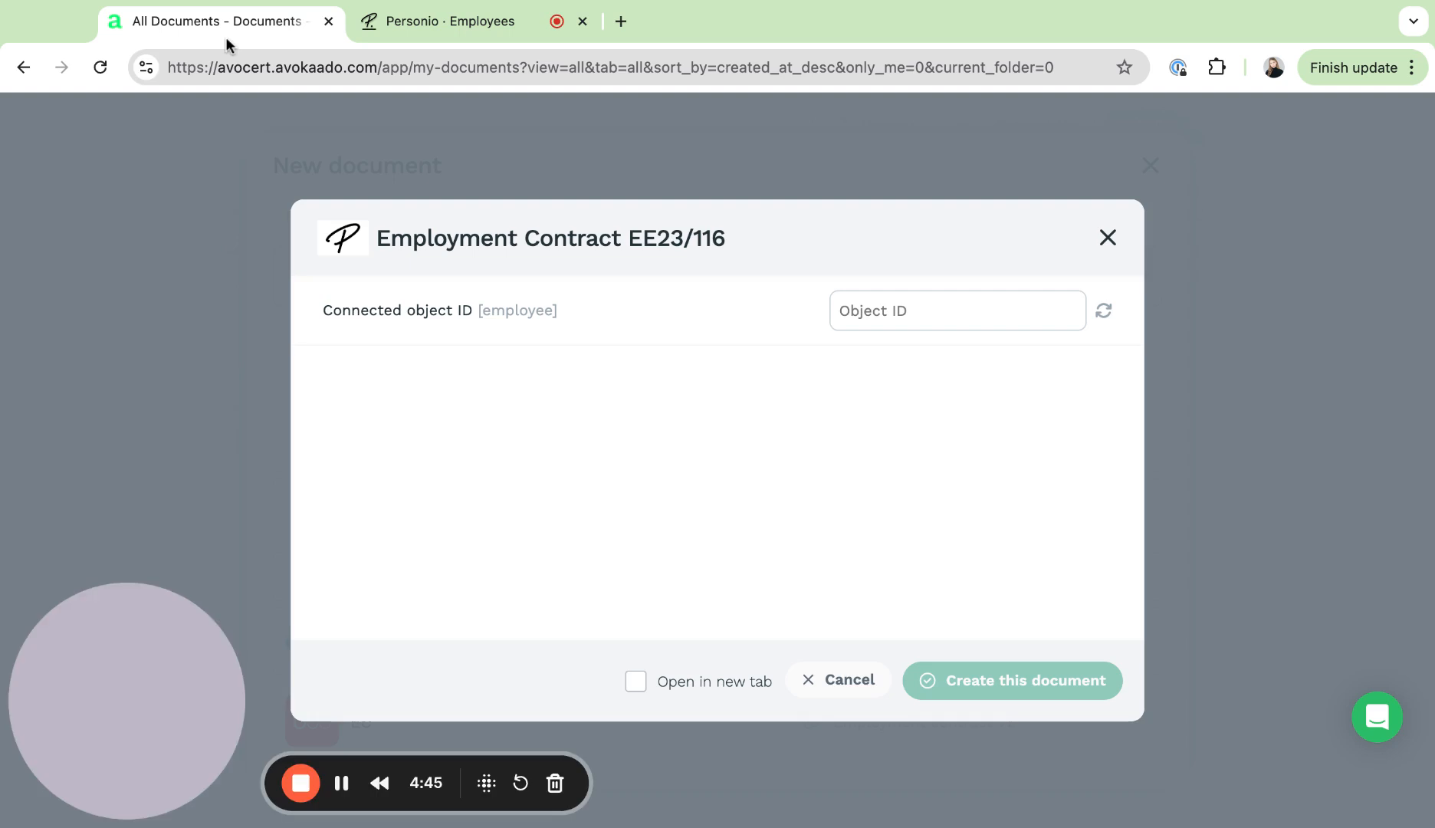
left_click(879, 313)
key("ctrl+v")
left_click(1103, 315)
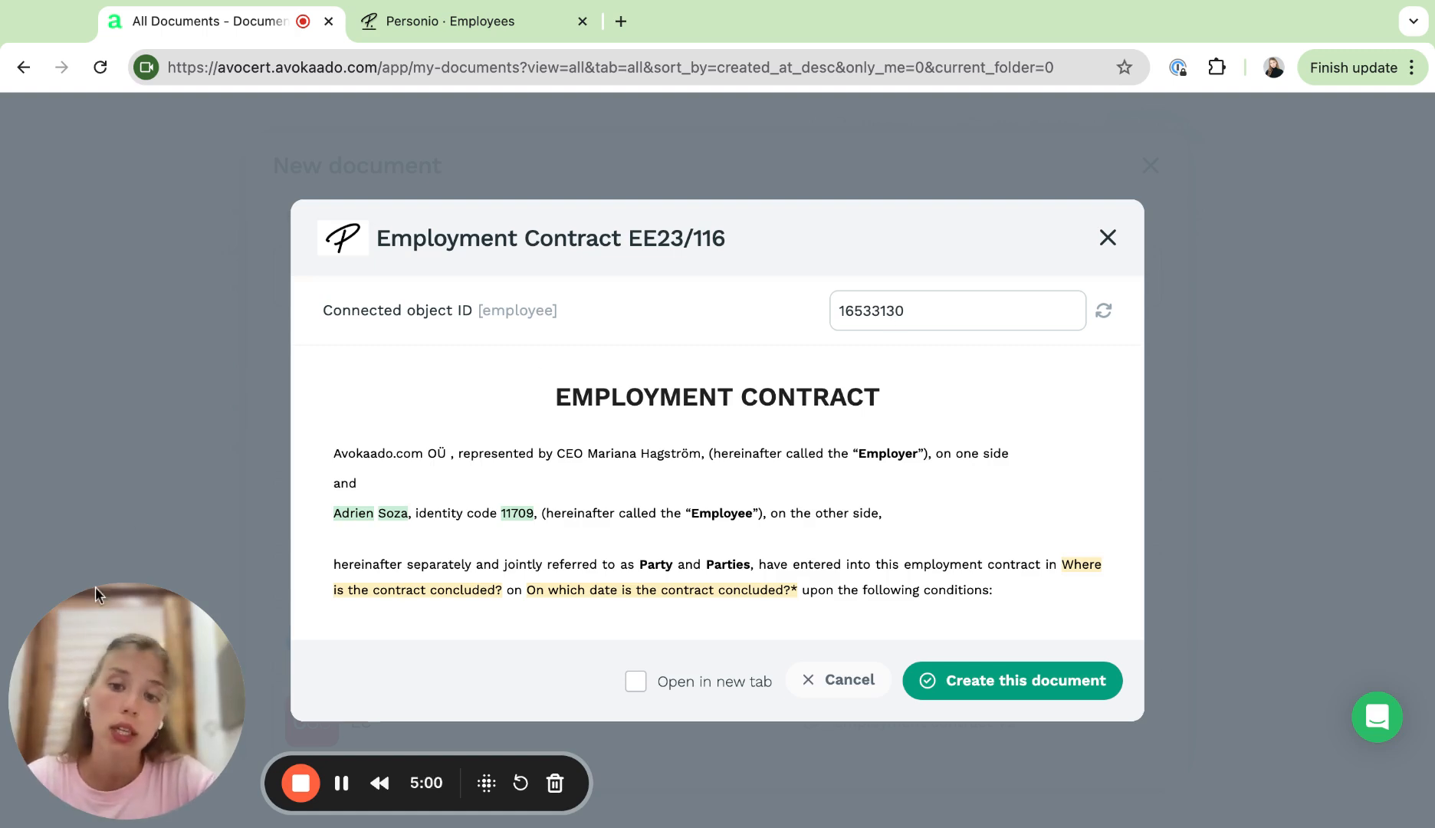
Step: Create the employment contract document from the loaded preview
triple_click(330, 514)
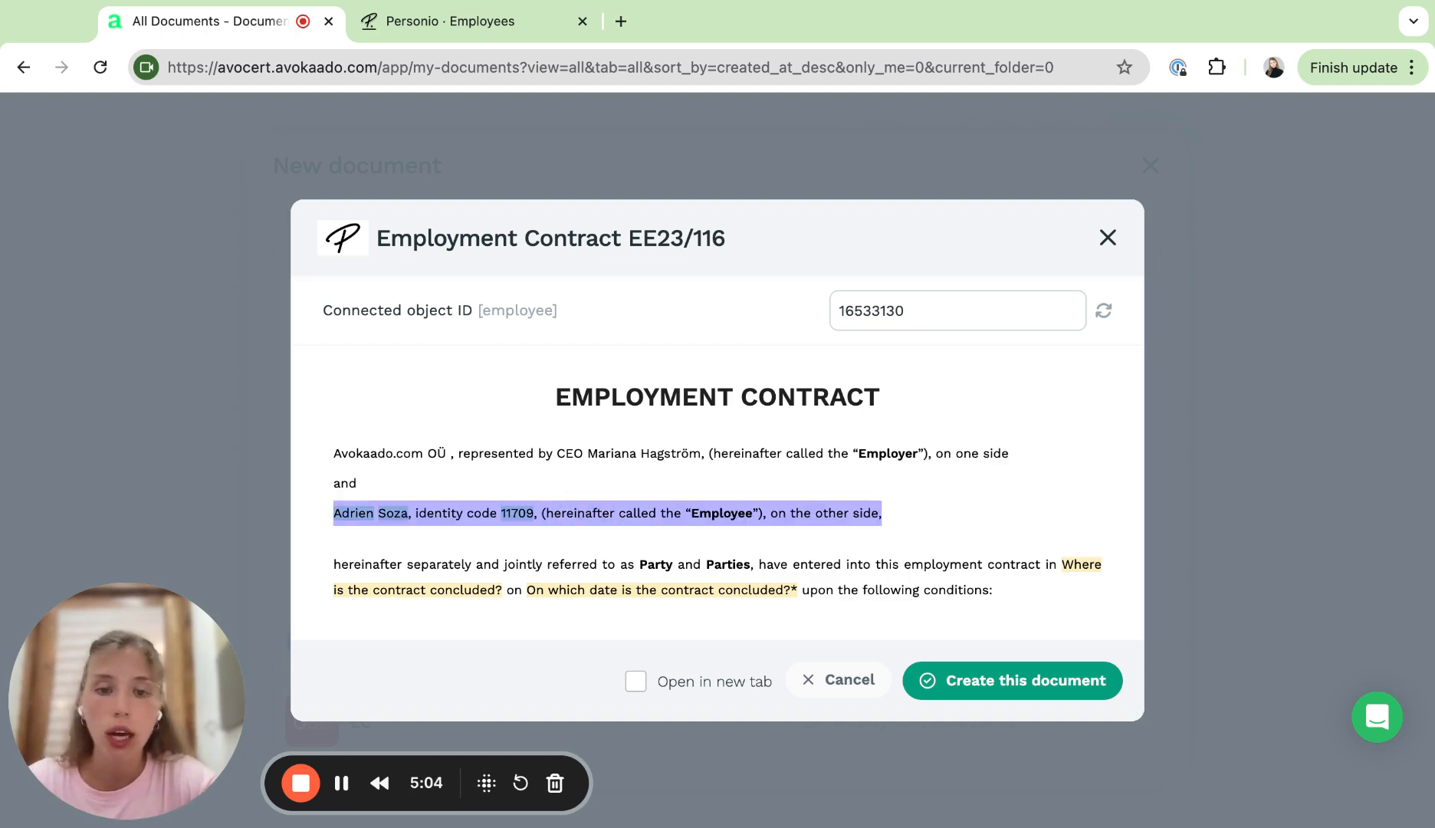
left_click(996, 689)
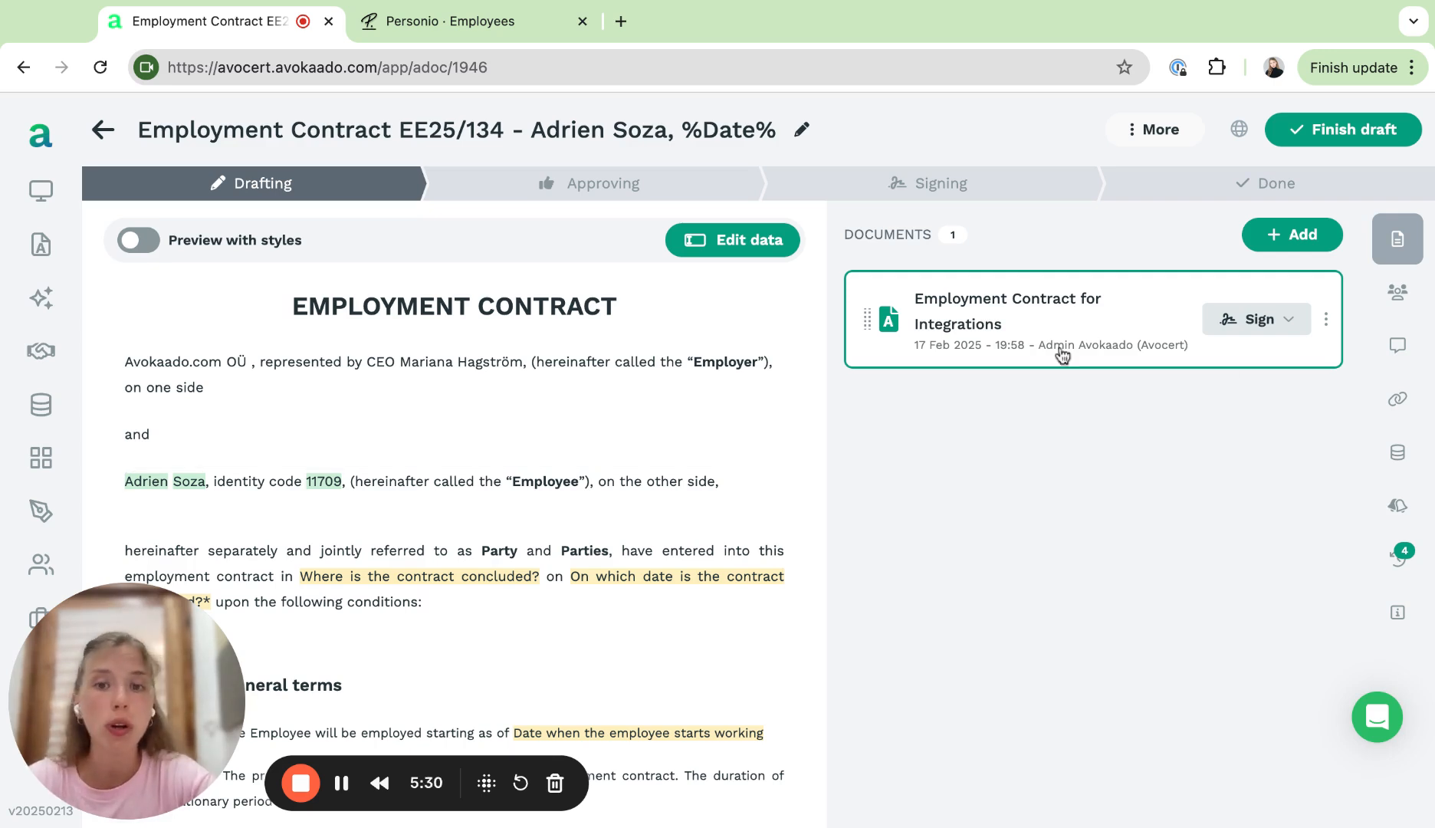
Step: Post the discussion comment "Hi! Please fill in the empty fields." on the document
left_click(1417, 351)
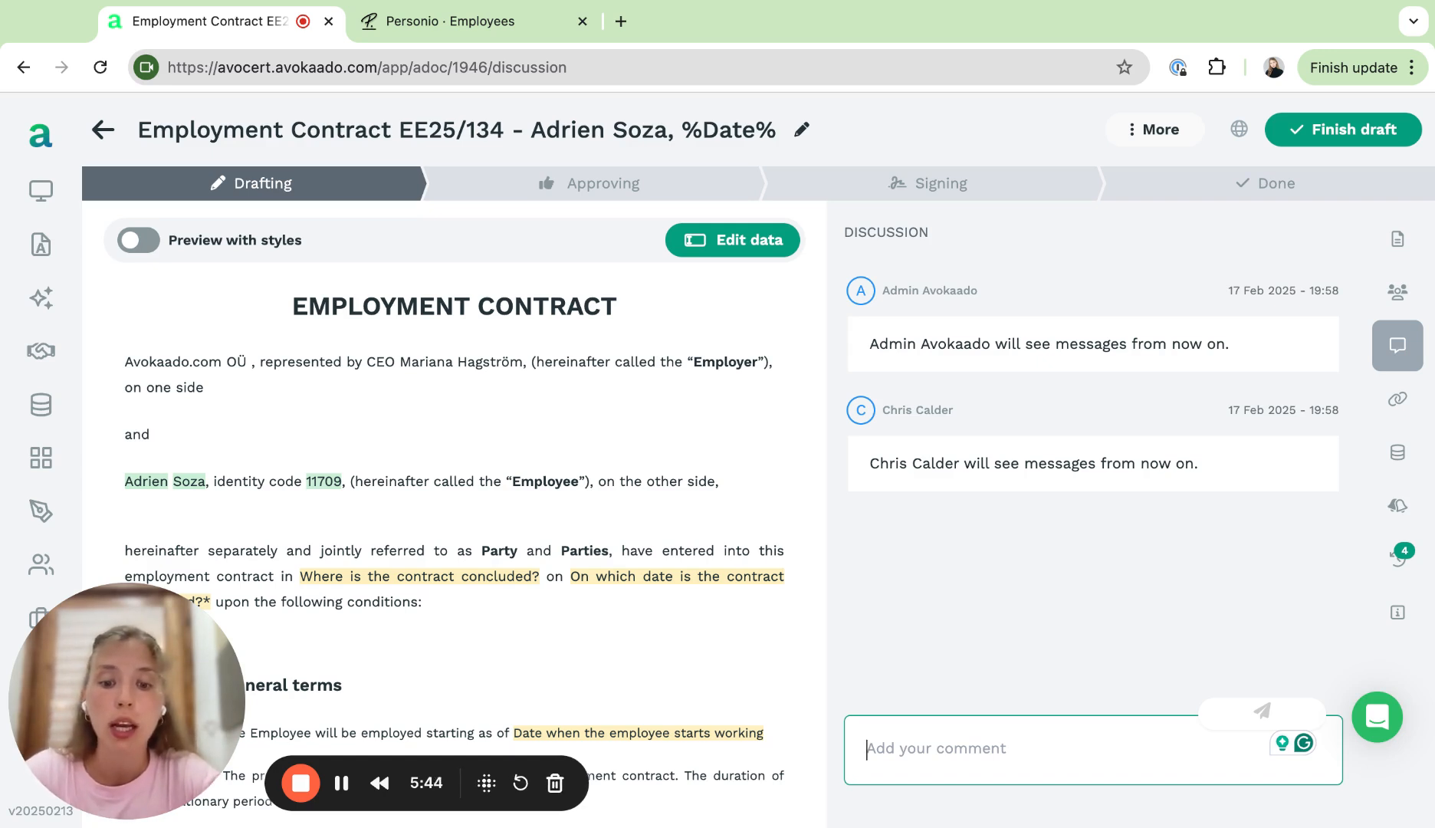
type("Hi! Please ")
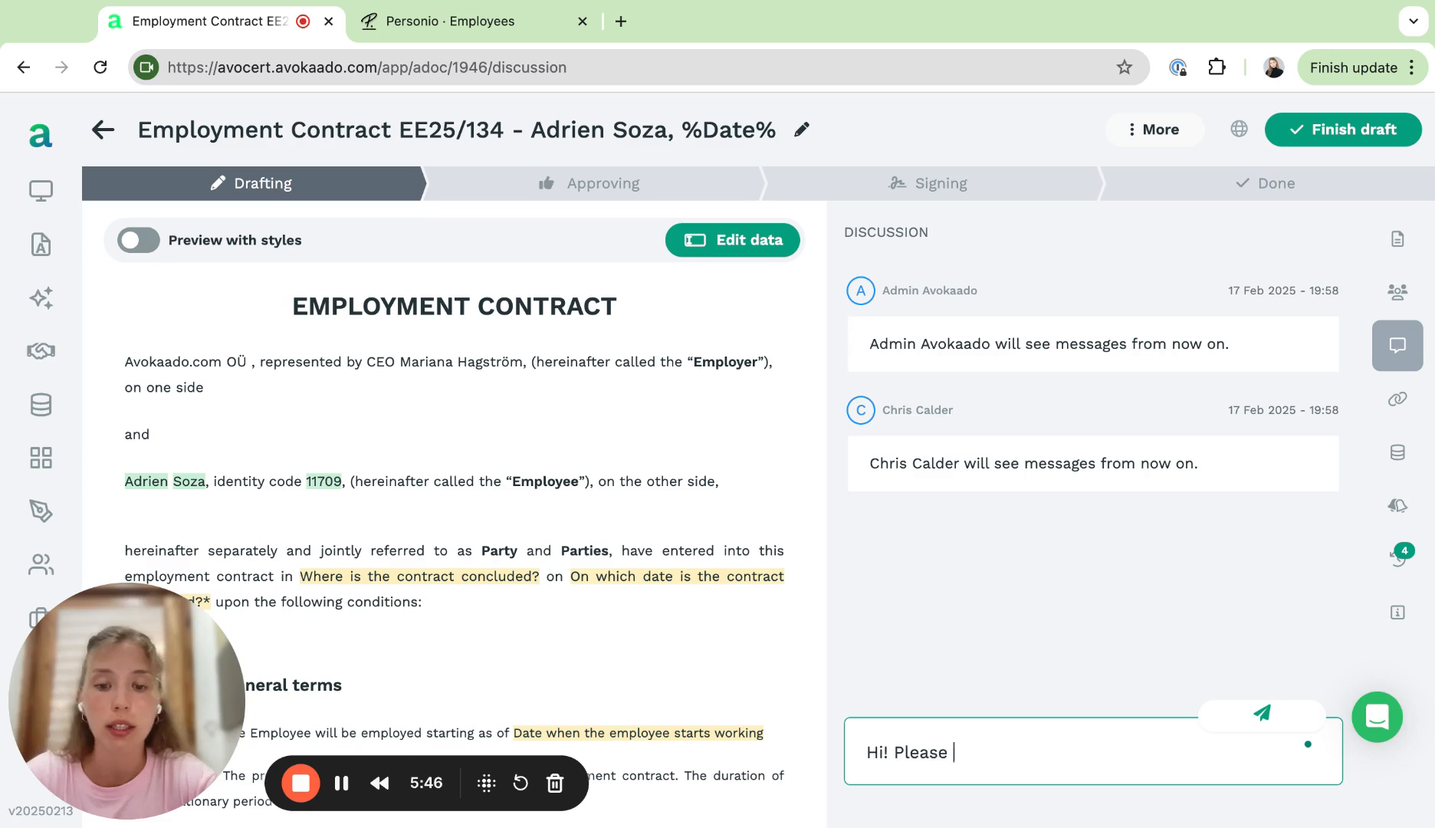
type("fill in the ")
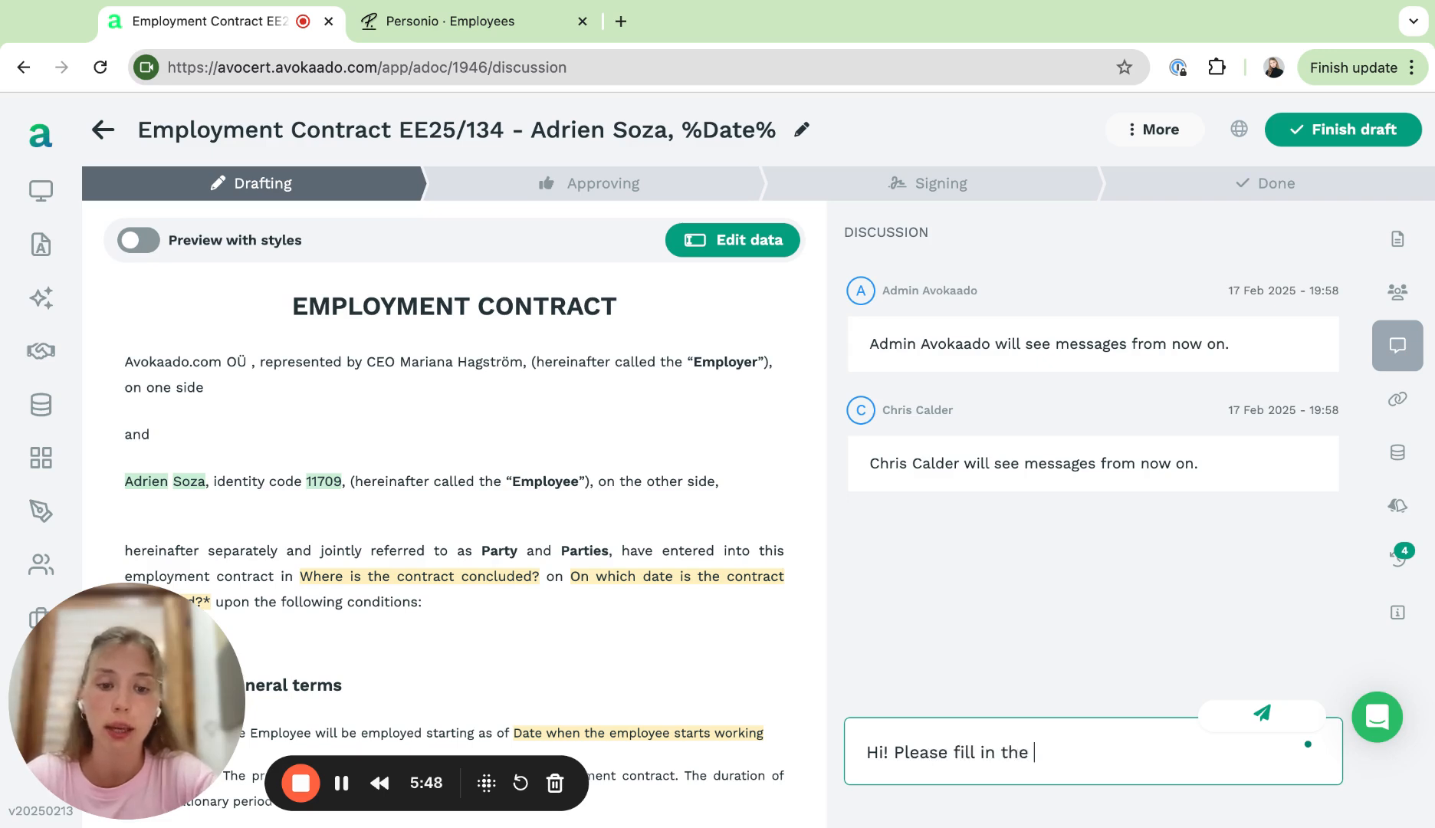
type("empty fields.")
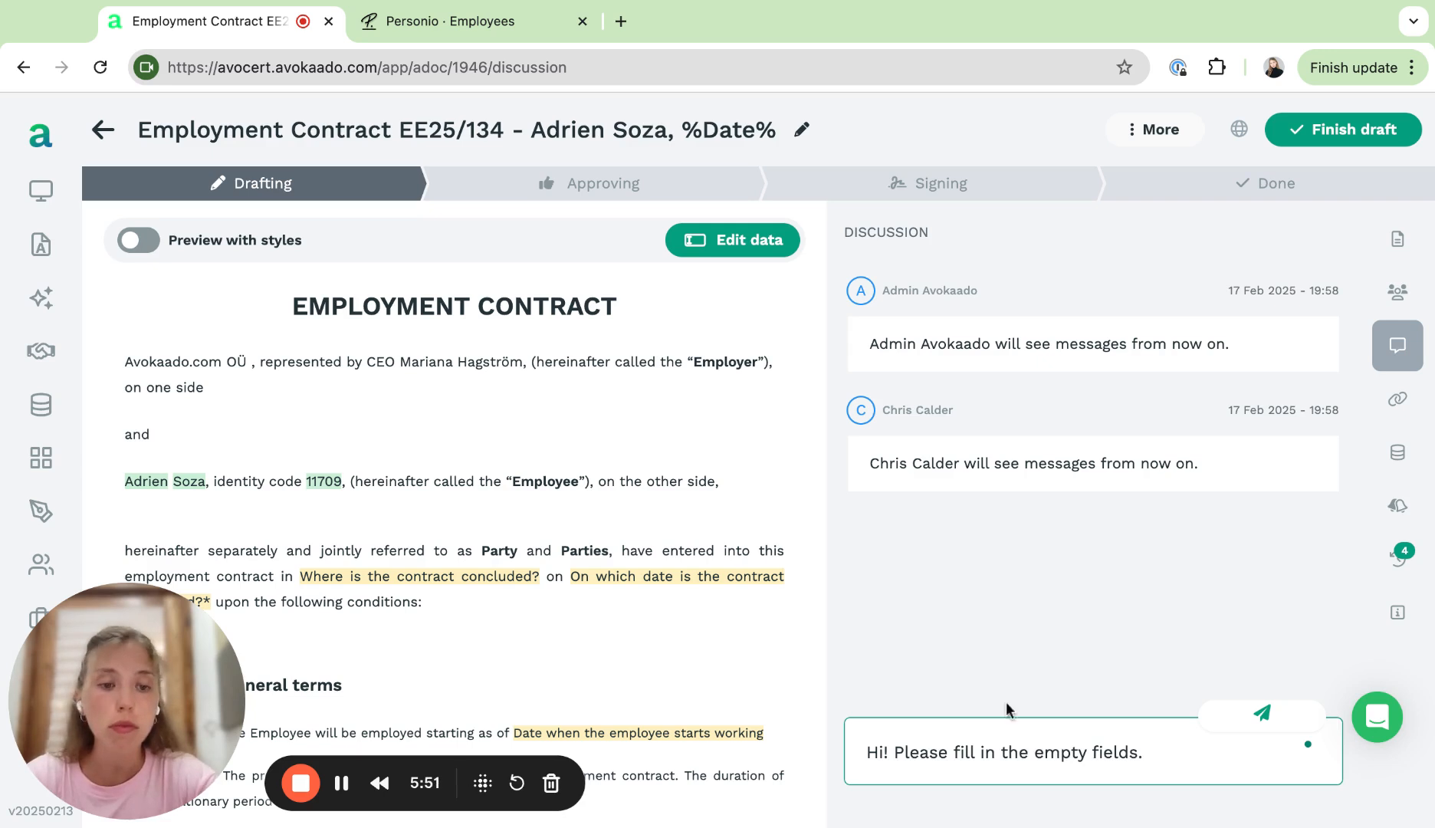
left_click(1237, 726)
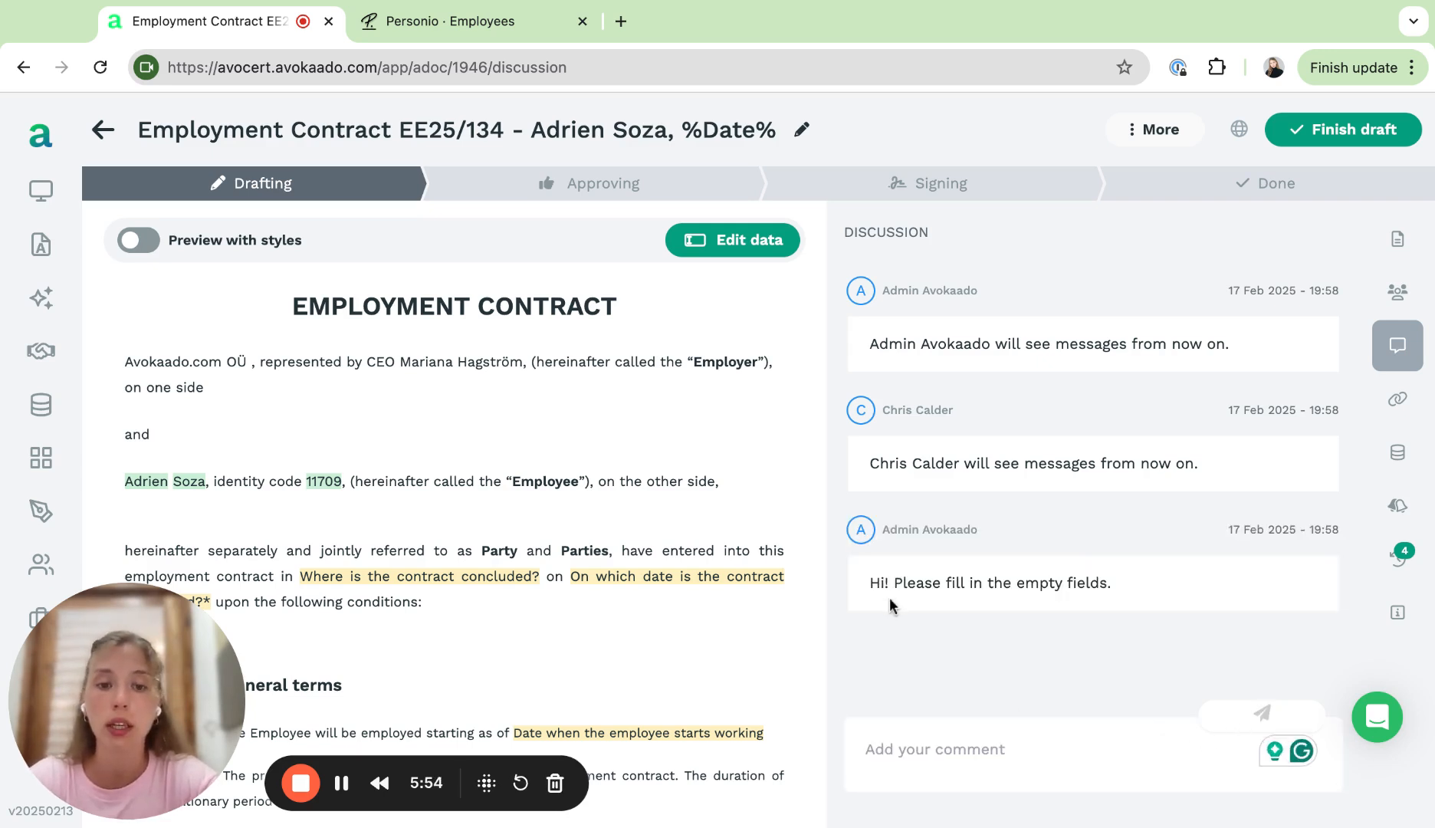
Step: Review the document's linked documents and reminders panels
triple_click(917, 583)
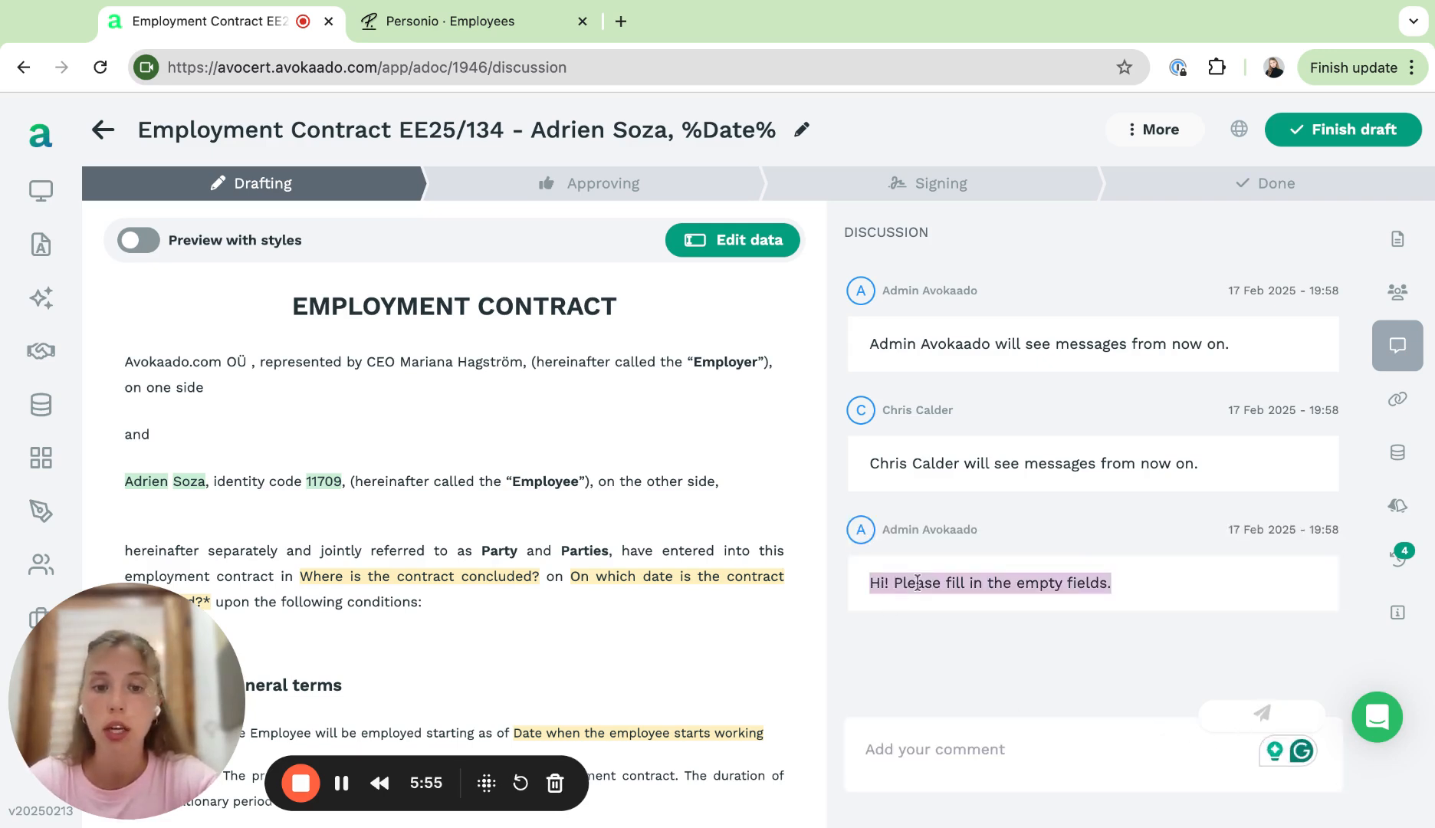
left_click(1033, 542)
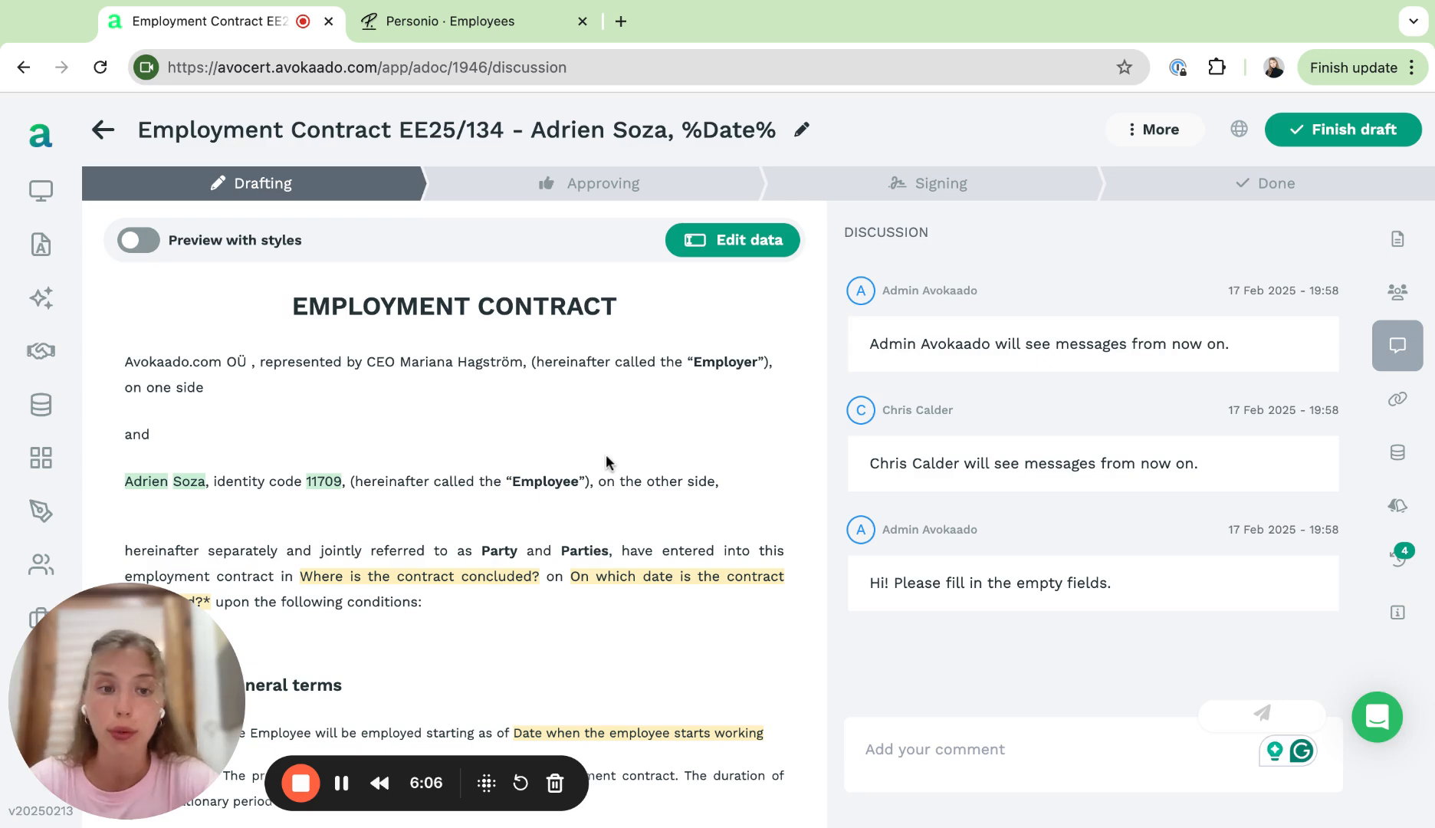
left_click(1410, 395)
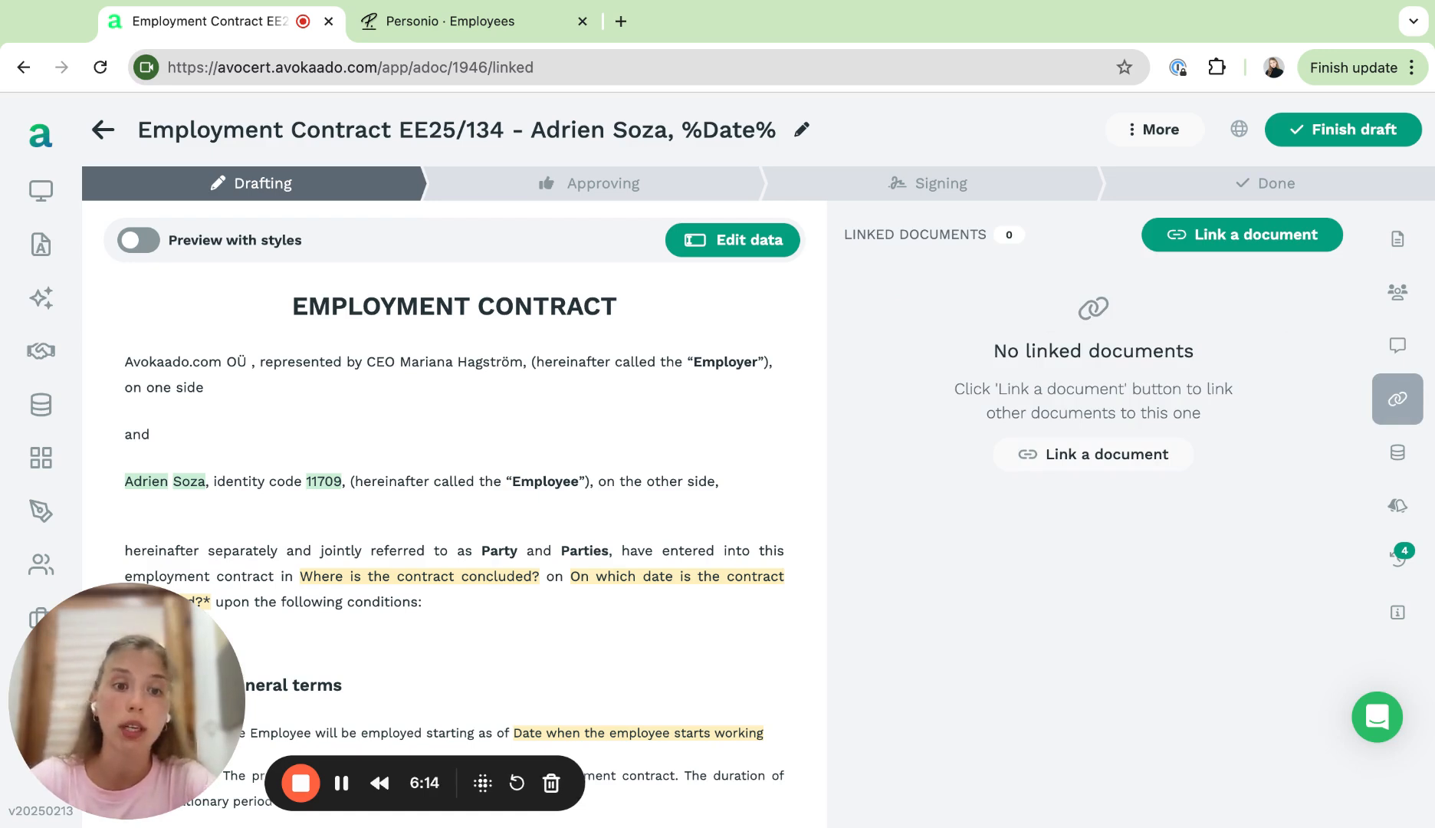
left_click(1396, 505)
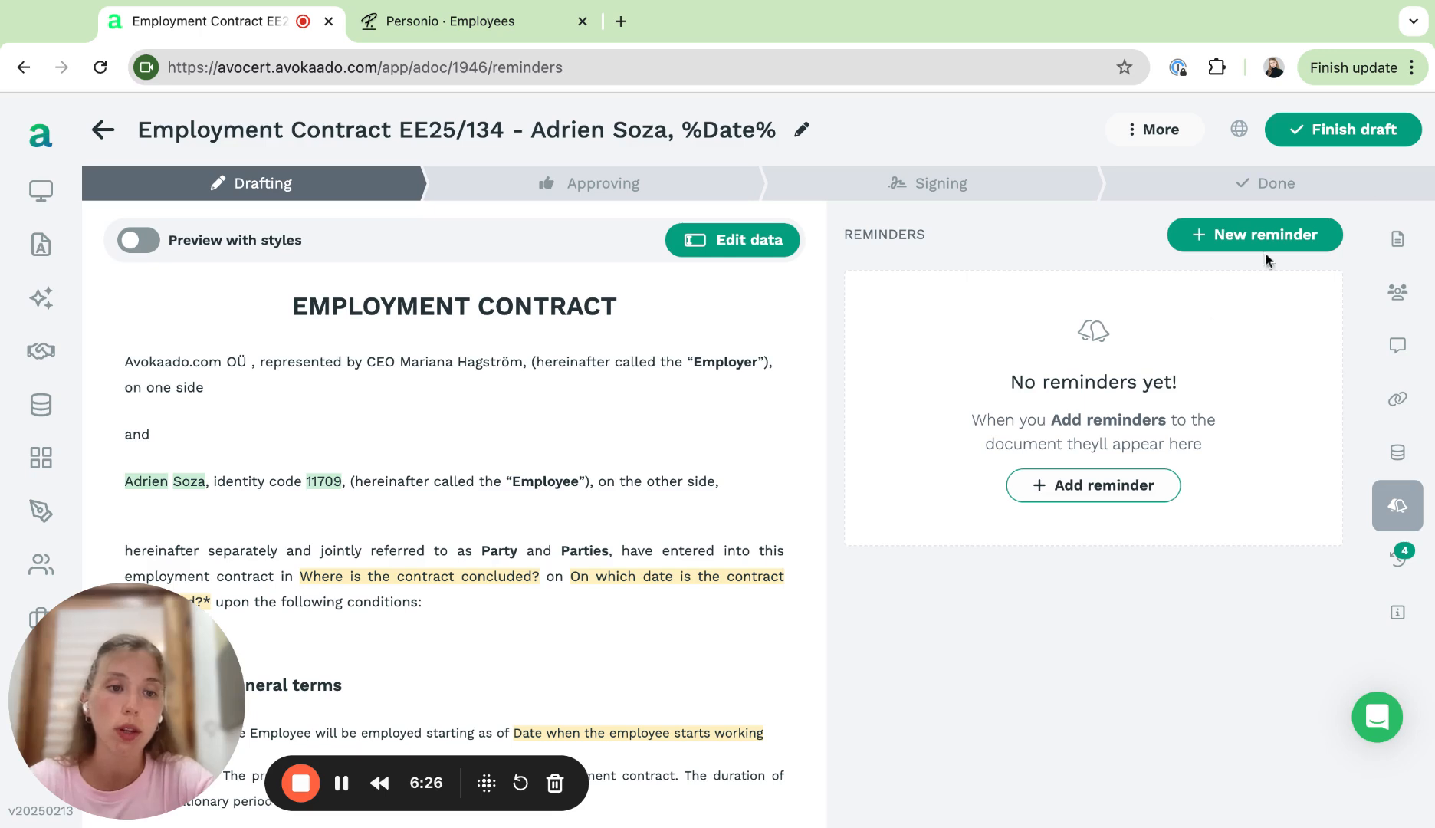
Step: Review the document's collaborators list, then return to the documents panel
left_click(1396, 291)
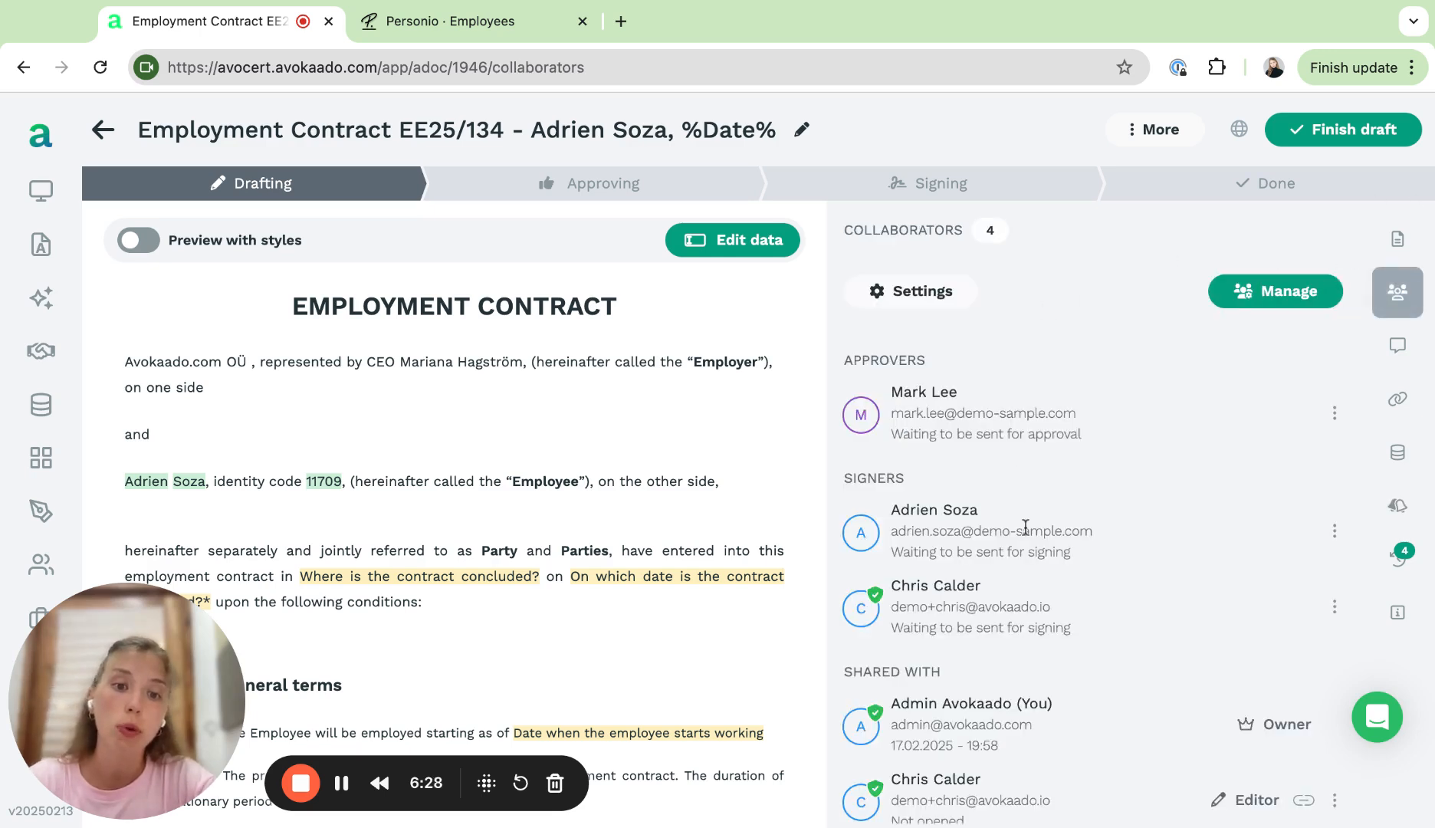
scroll(1025, 527, "down", 1)
scroll(1026, 528, "up", 1)
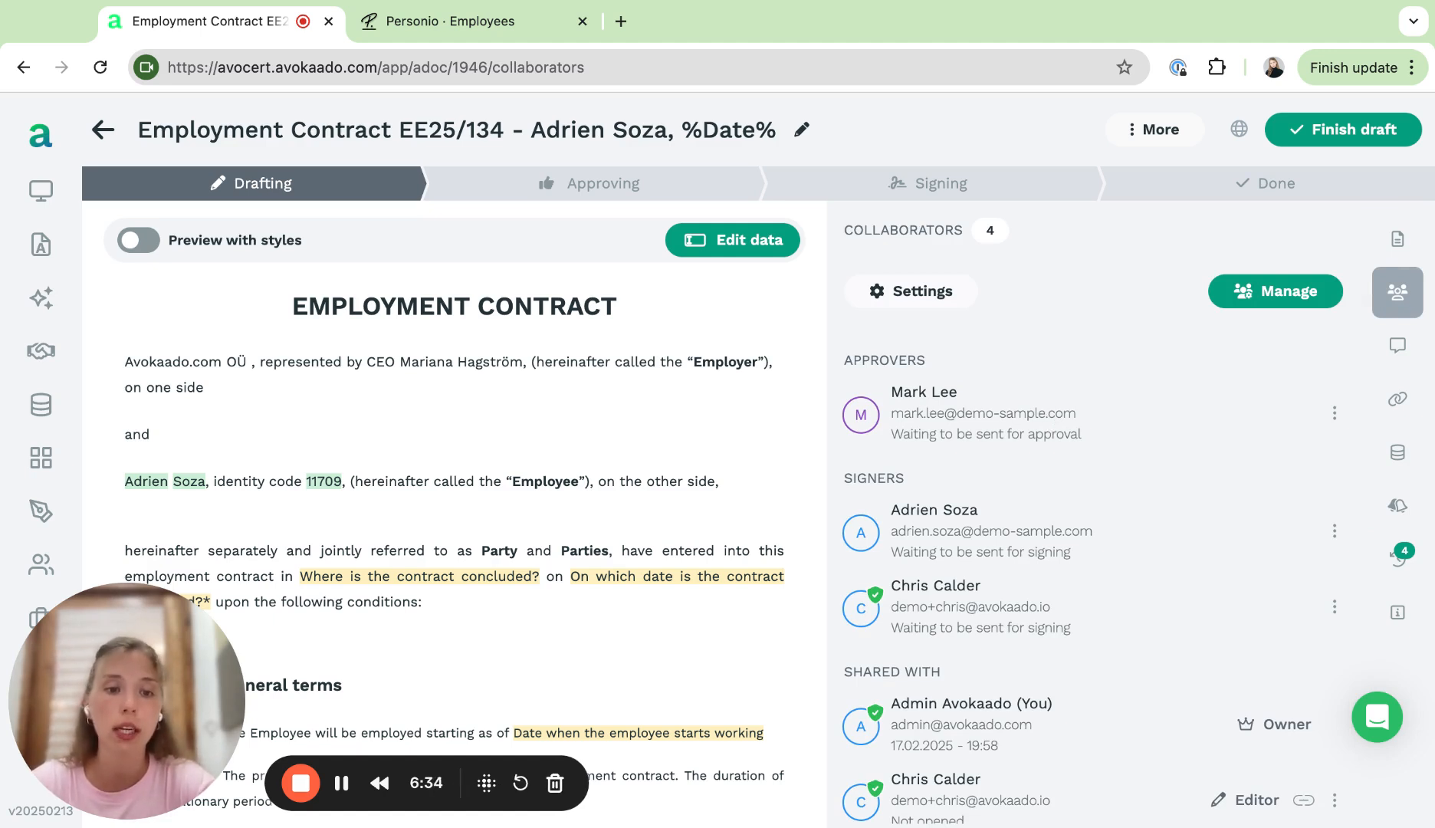
scroll(1050, 538, "down", 1)
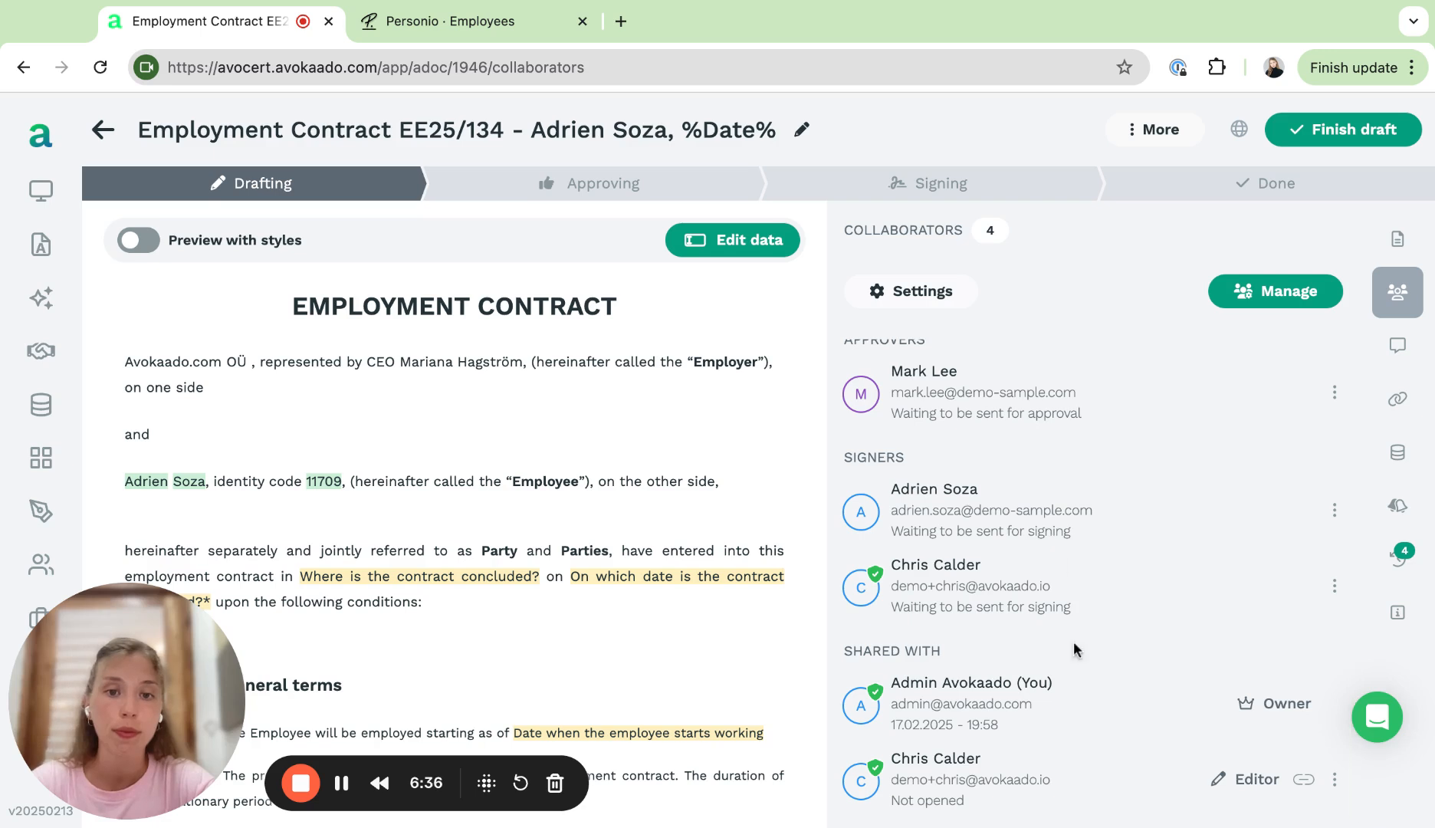
left_click(1397, 239)
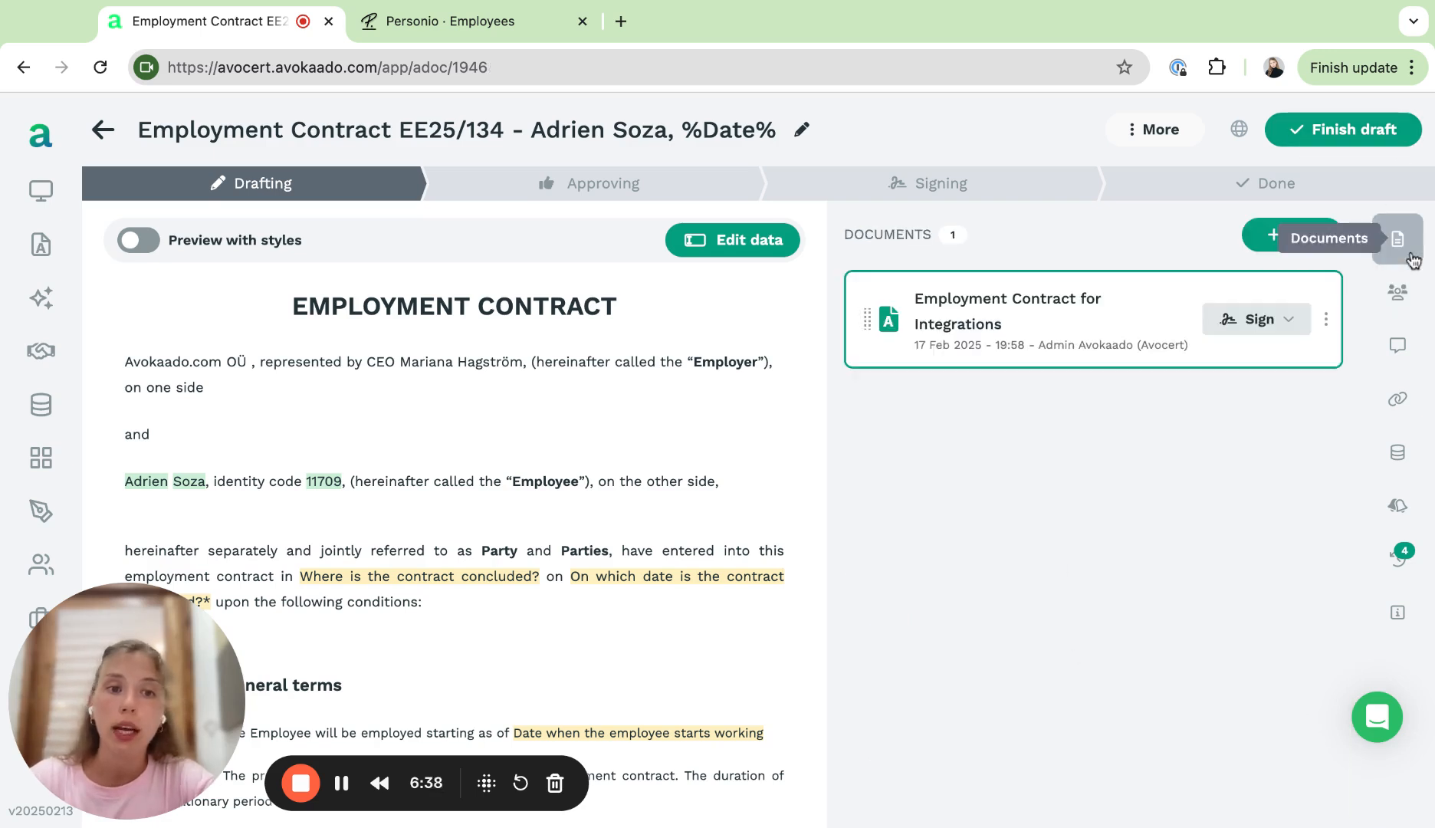